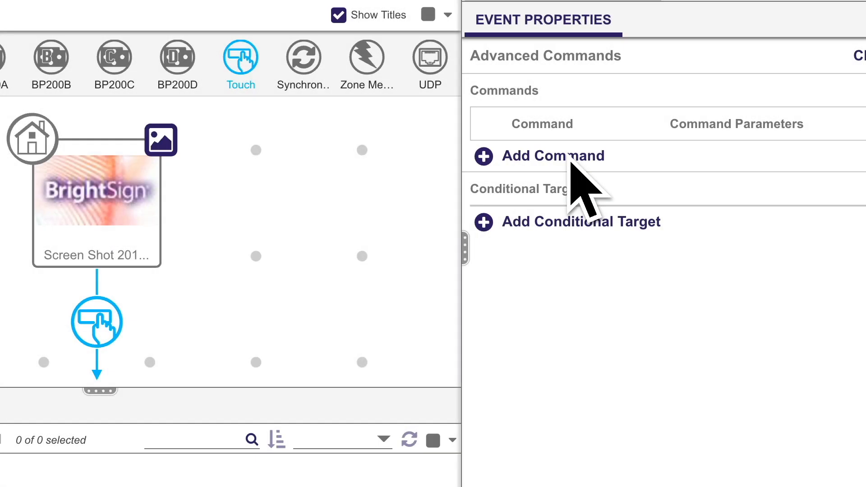
Step: Set the touch event's advanced command to Send Zone Message with the message "Play 1"
{"action": "left_click", "coordinate": [633, 216]}
{"action": "left_click", "coordinate": [633, 221]}
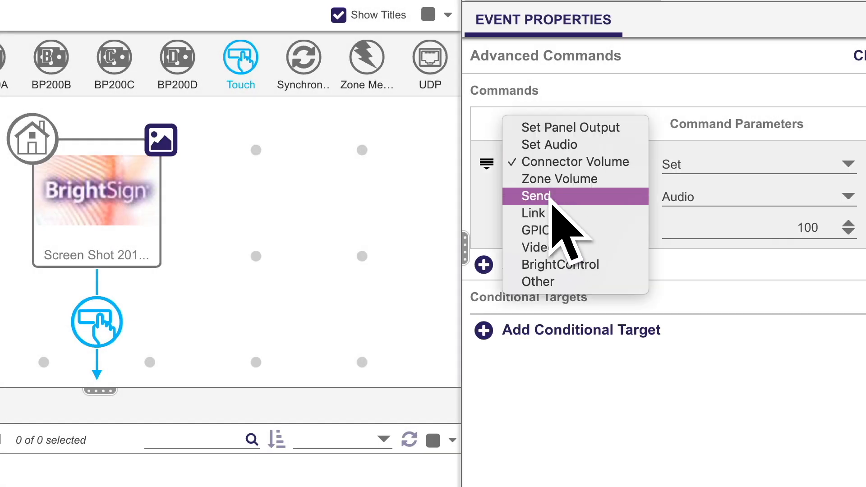
{"action": "left_click", "coordinate": [551, 198]}
{"action": "left_click", "coordinate": [686, 194]}
{"action": "type", "text": "Play 1"}
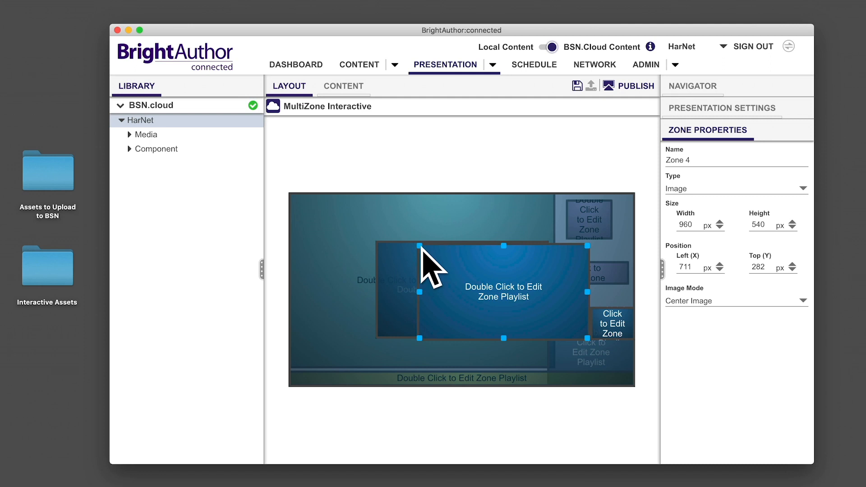
Step: Arrange the small image zones as a two-by-two grid in the layout's lower-right area, shrinking Zone 1 into the remaining slot
{"action": "left_click_drag", "start_coordinate": [553, 316], "coordinate": [554, 313]}
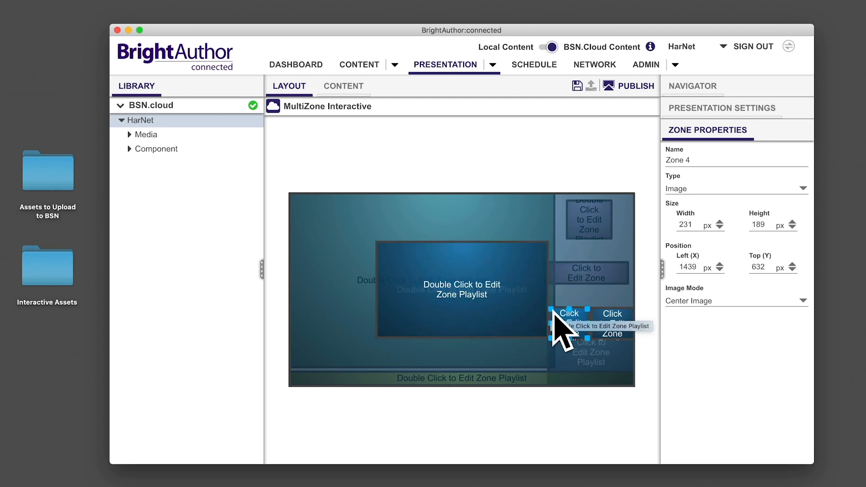
{"action": "left_click_drag", "start_coordinate": [488, 295], "coordinate": [569, 324]}
{"action": "left_click_drag", "start_coordinate": [468, 278], "coordinate": [596, 346]}
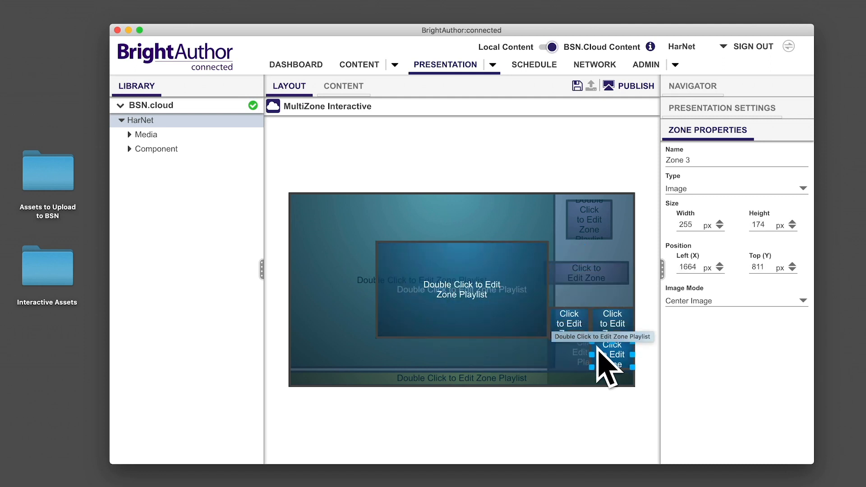
{"action": "left_click_drag", "start_coordinate": [516, 316], "coordinate": [525, 335]}
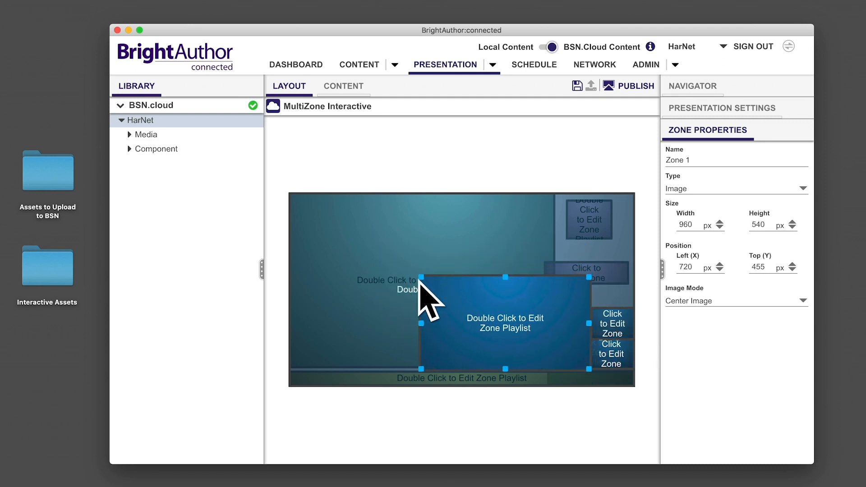
{"action": "left_click_drag", "start_coordinate": [420, 279], "coordinate": [561, 357]}
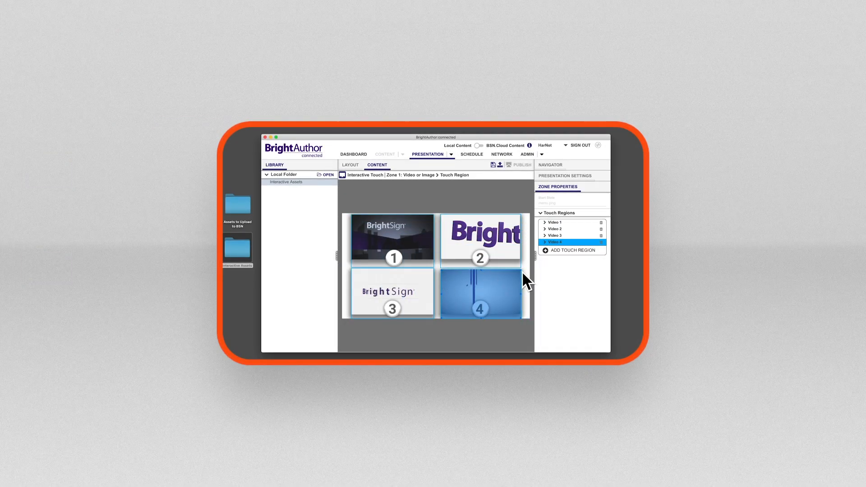
Step: Return from the touch regions to Zone 1's content and add touch events on the video states that transition to menu.png
{"action": "left_click", "coordinate": [410, 175]}
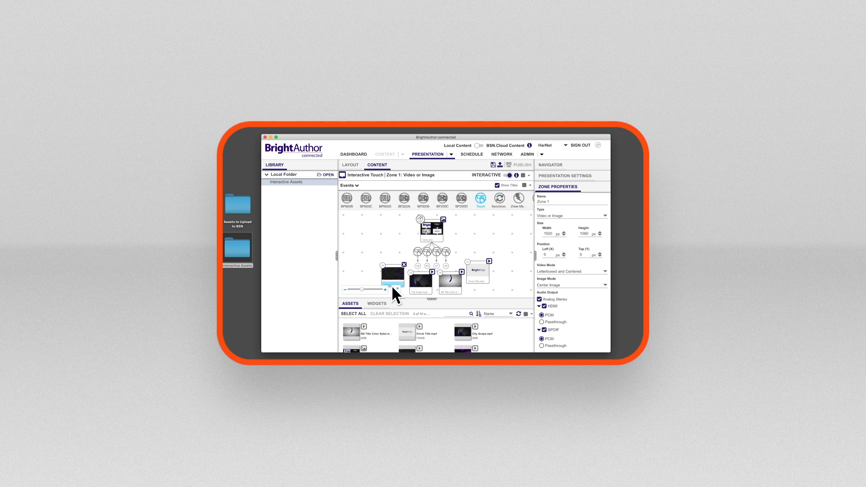
{"action": "left_click", "coordinate": [427, 246]}
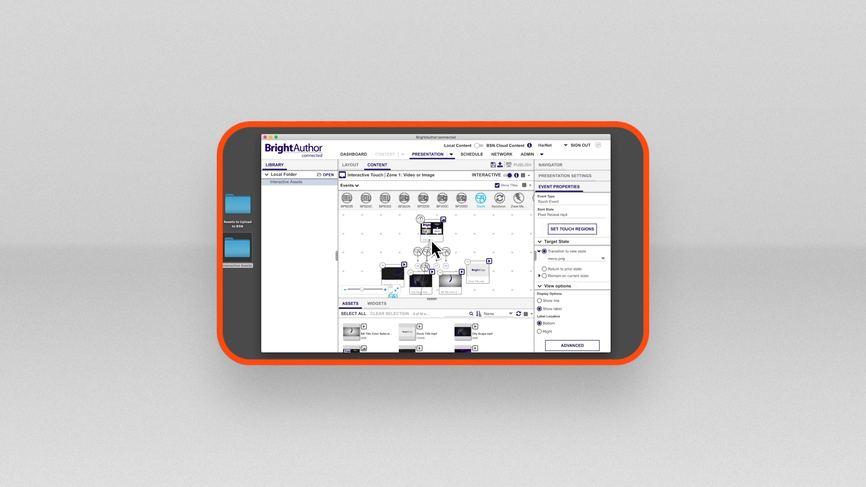
{"action": "left_click", "coordinate": [436, 266]}
{"action": "left_click", "coordinate": [396, 290]}
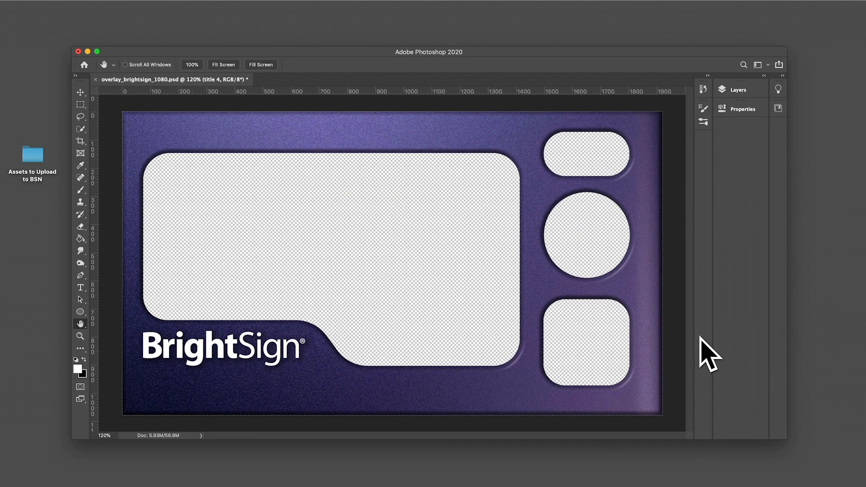
Step: In Photoshop, hide the Background copy 9 layer and show the Background copy 11 and Tap to Play layers
{"action": "left_click", "coordinate": [730, 90]}
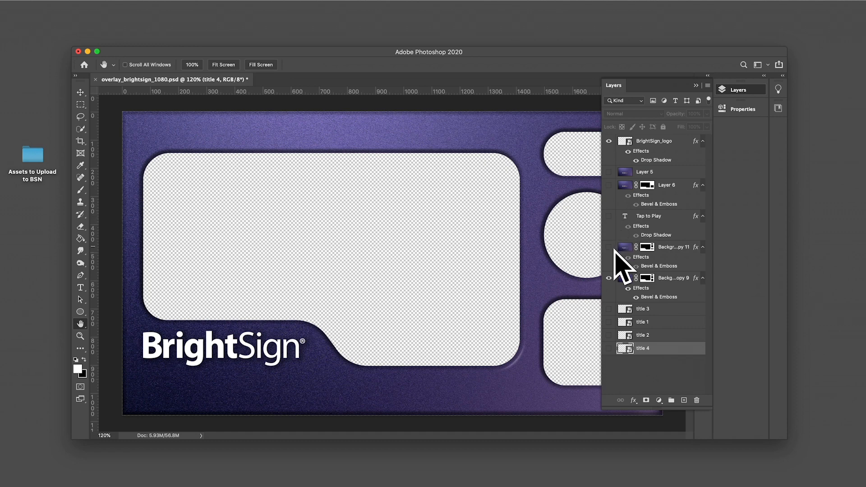
{"action": "left_click", "coordinate": [609, 277]}
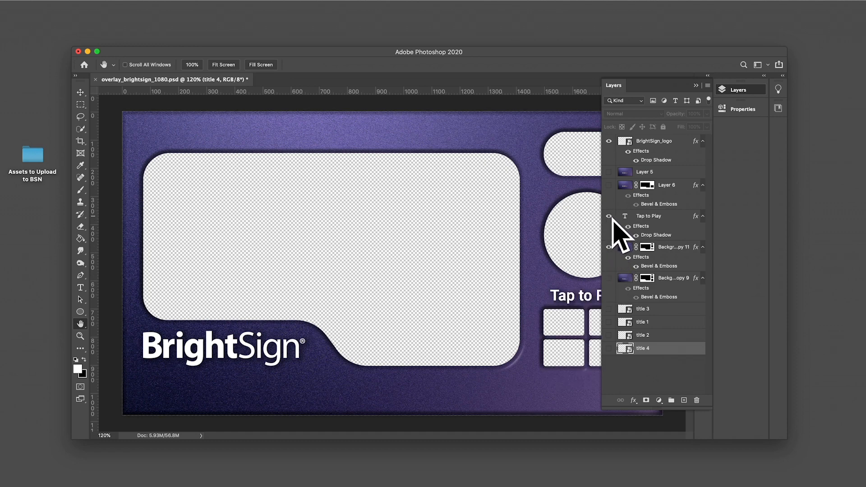
{"action": "left_click", "coordinate": [697, 86]}
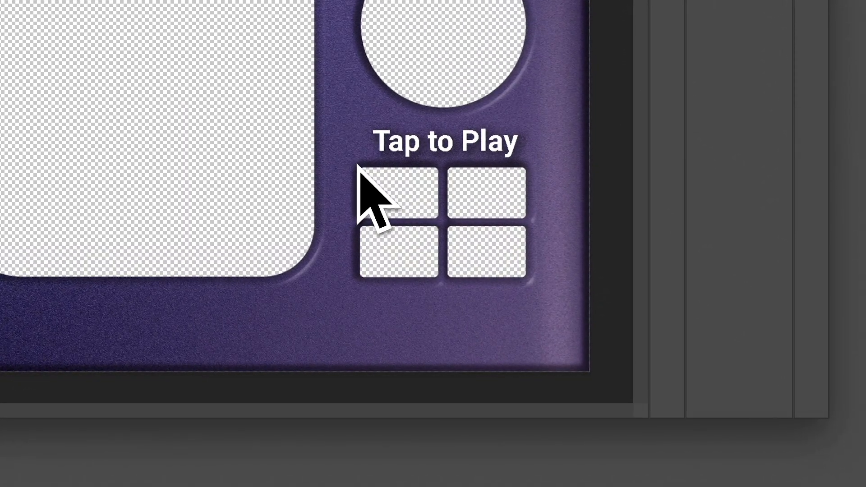
Step: Marquee-select the area around the upper-left Tap to Play window to check its size, and clear the selection
{"action": "left_click_drag", "start_coordinate": [385, 195], "coordinate": [446, 223]}
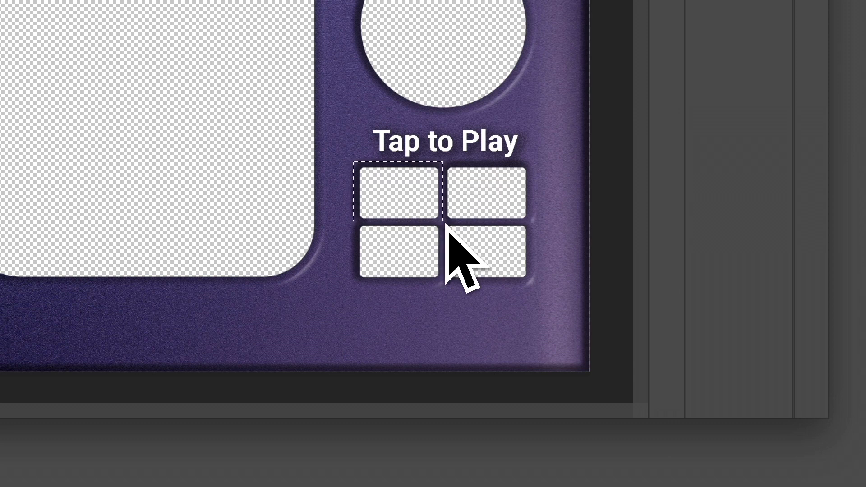
{"action": "key", "text": "super+d"}
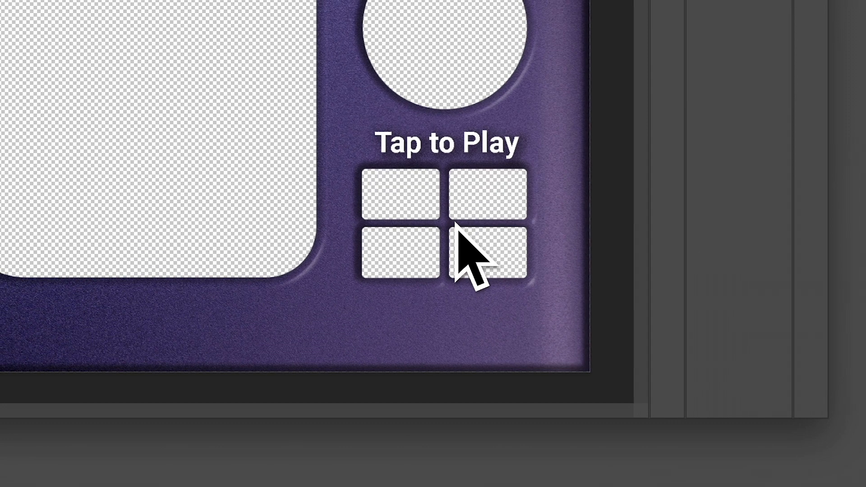
Step: Save the overlay as the PNG file "zone message overaly" in the Assets to Upload to BSN folder
{"action": "key", "text": "super+shift+s"}
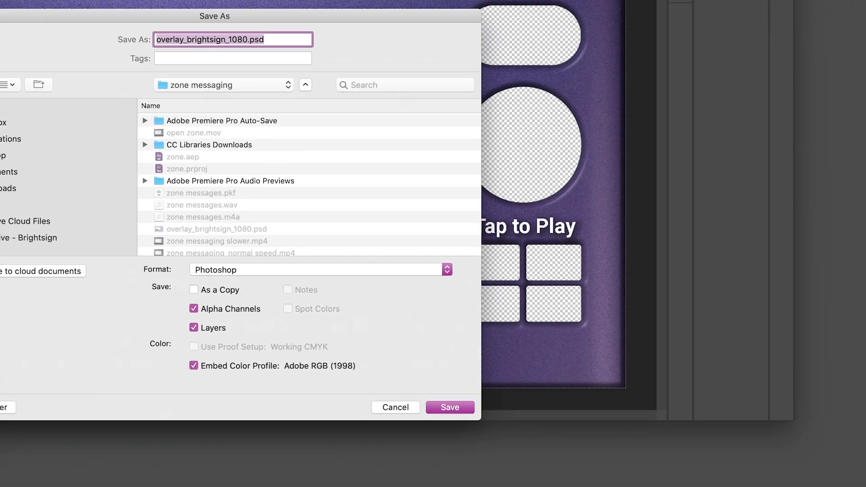
{"action": "left_click_drag", "start_coordinate": [0, 27], "coordinate": [143, 59]}
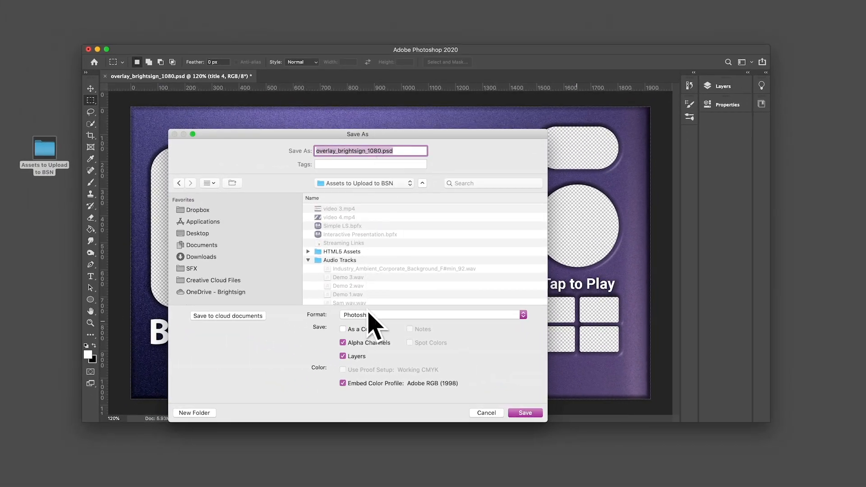
{"action": "left_click", "coordinate": [373, 316]}
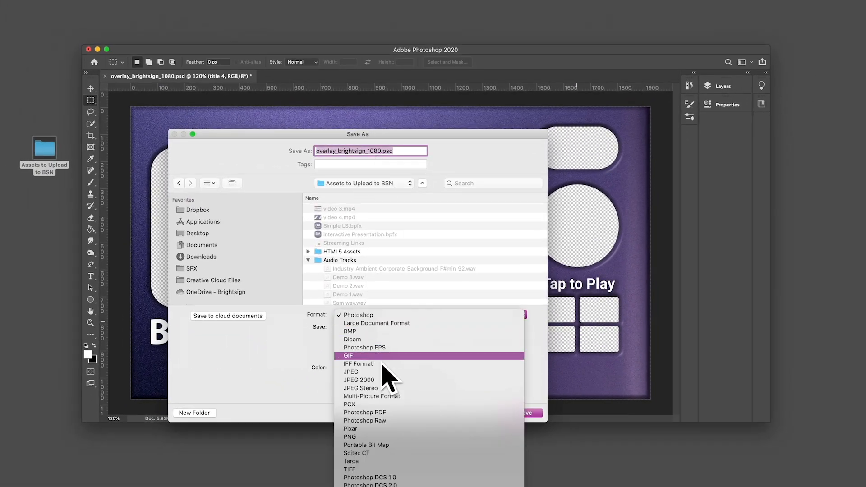
{"action": "left_click", "coordinate": [382, 415]}
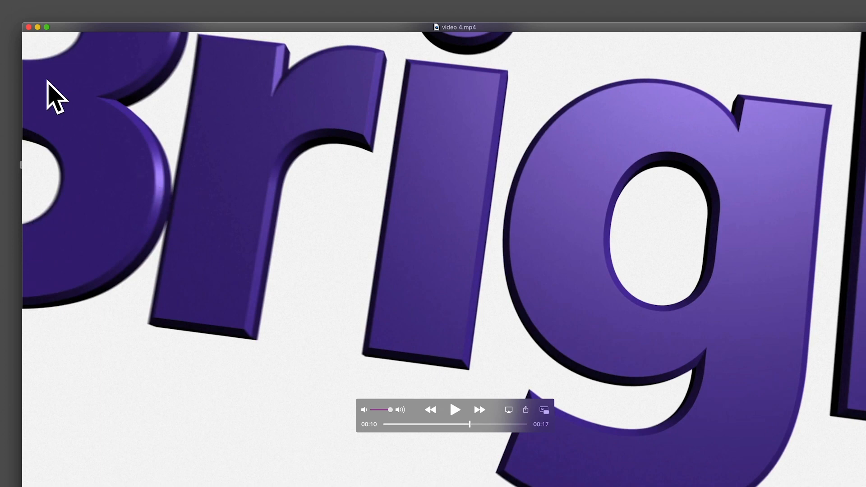
Step: Capture the paused video 4.mp4 frame as a screenshot and place the four video screenshots in the blank Untitled-1 Photoshop document
{"action": "left_click_drag", "start_coordinate": [25, 38], "coordinate": [864, 485]}
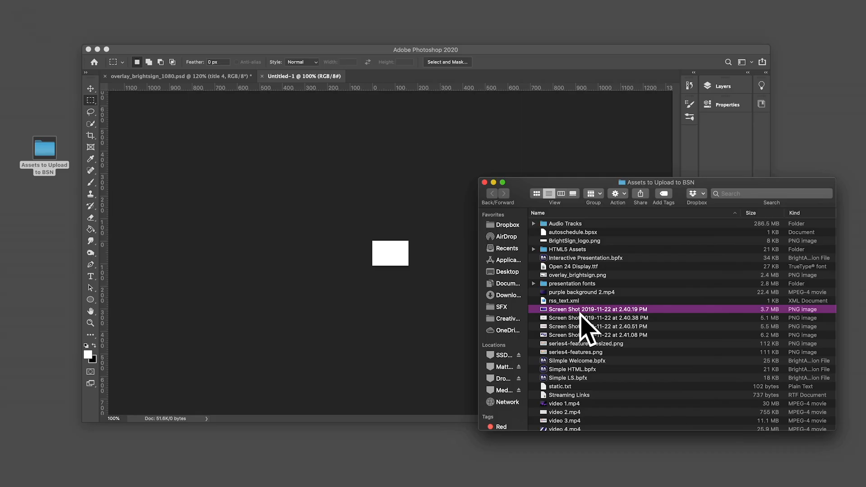
{"action": "left_click", "coordinate": [595, 336], "text": "shift"}
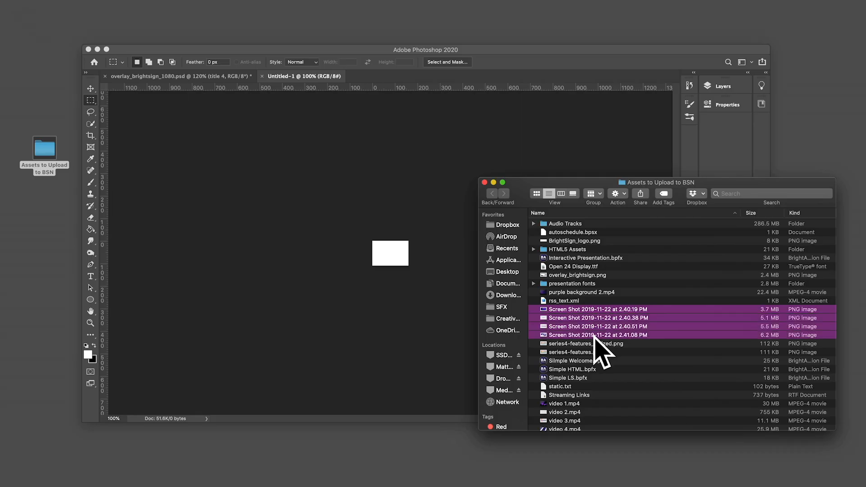
{"action": "left_click_drag", "start_coordinate": [614, 336], "coordinate": [399, 262]}
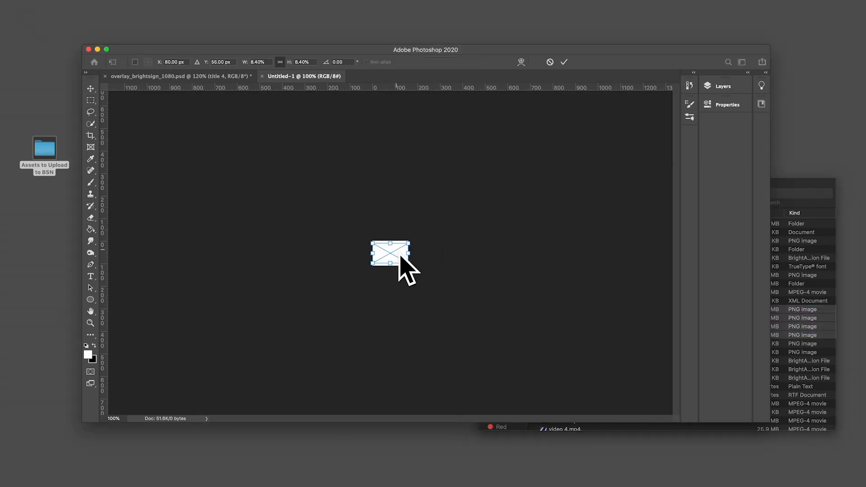
Step: Scale the placed purple video screenshot up until it fills the whole thumbnail canvas
{"action": "key", "text": "super+equal"}
{"action": "key", "text": "super+equal"}
{"action": "key", "text": "super+equal"}
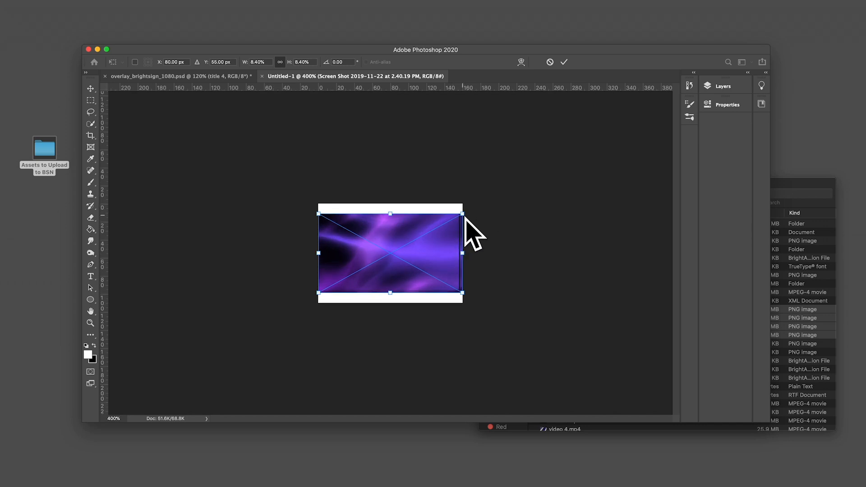
{"action": "left_click_drag", "start_coordinate": [465, 217], "coordinate": [501, 192]}
{"action": "left_click_drag", "start_coordinate": [398, 264], "coordinate": [382, 274]}
Step: Save the thumbnail as a PNG named "thumb 1" in the Assets to Upload to BSN folder
{"action": "type", "text": "thu"}
{"action": "type", "text": "mb 1"}
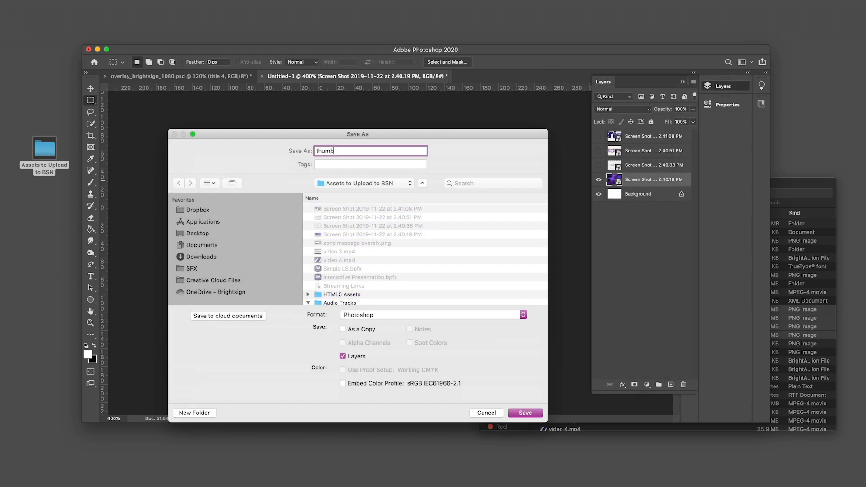
{"action": "left_click", "coordinate": [456, 315]}
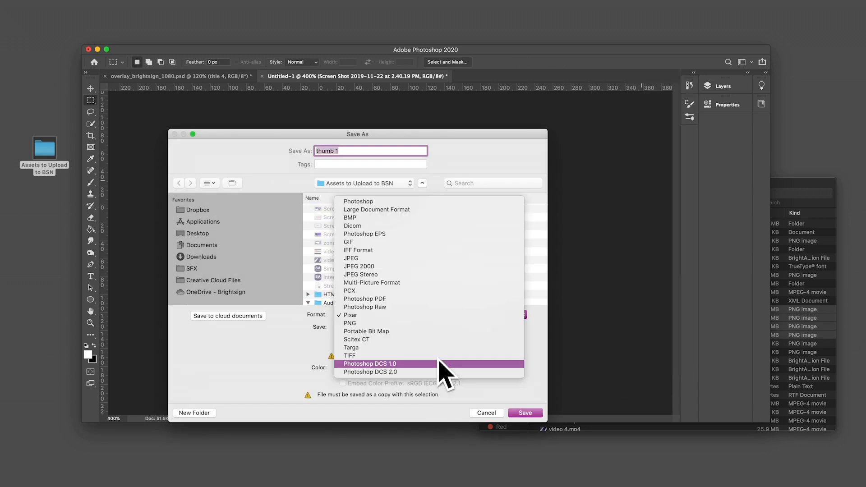
{"action": "left_click", "coordinate": [440, 324]}
{"action": "left_click", "coordinate": [525, 413]}
{"action": "left_click", "coordinate": [787, 370]}
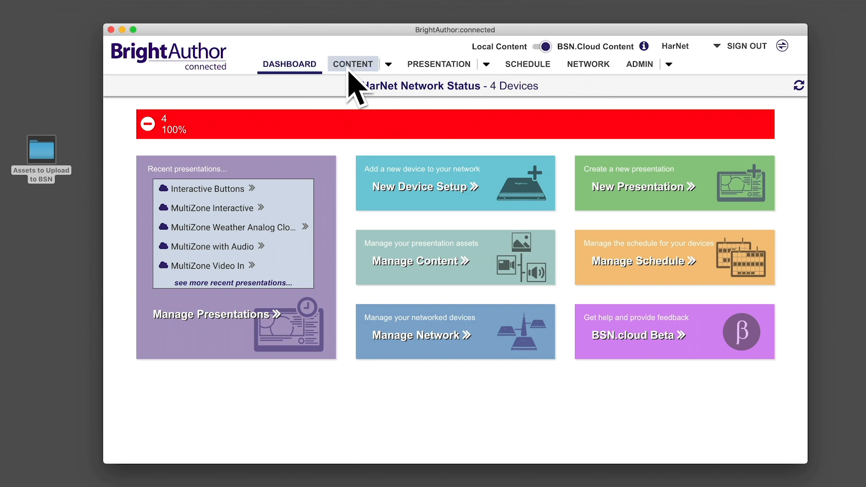
Step: In BrightAuthor:connected, upload zone message overaly.png, thumb 1.png, thumb 2.png, thumb 3.png and trhumb 4.png to the BSN.cloud Media folder
{"action": "left_click", "coordinate": [351, 67]}
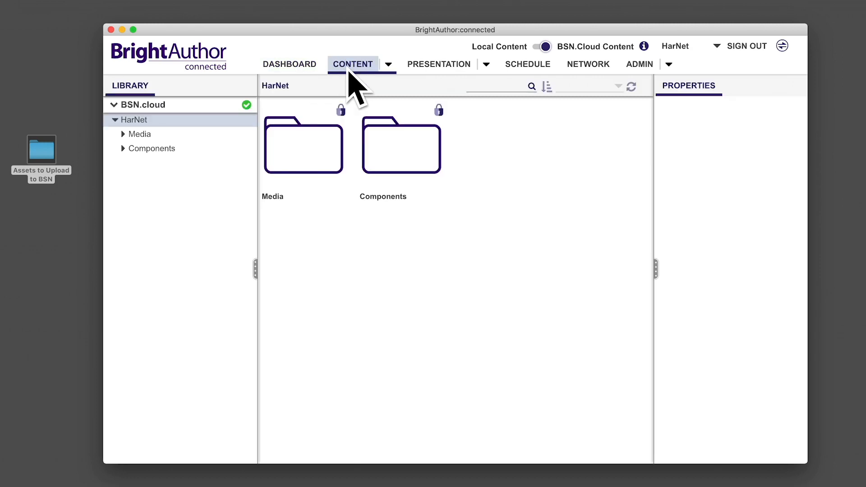
{"action": "left_click", "coordinate": [388, 64]}
{"action": "left_click", "coordinate": [389, 88]}
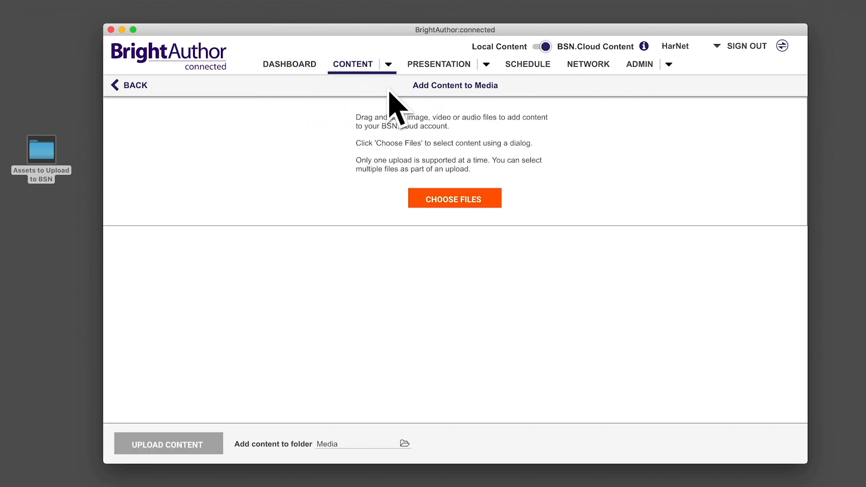
{"action": "left_click", "coordinate": [437, 204]}
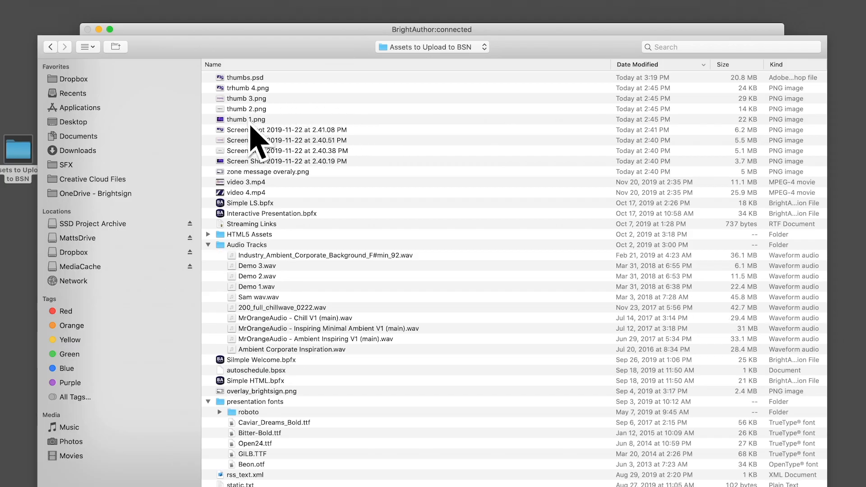
{"action": "left_click", "coordinate": [266, 172]}
{"action": "left_click_drag", "start_coordinate": [251, 129], "coordinate": [250, 89]}
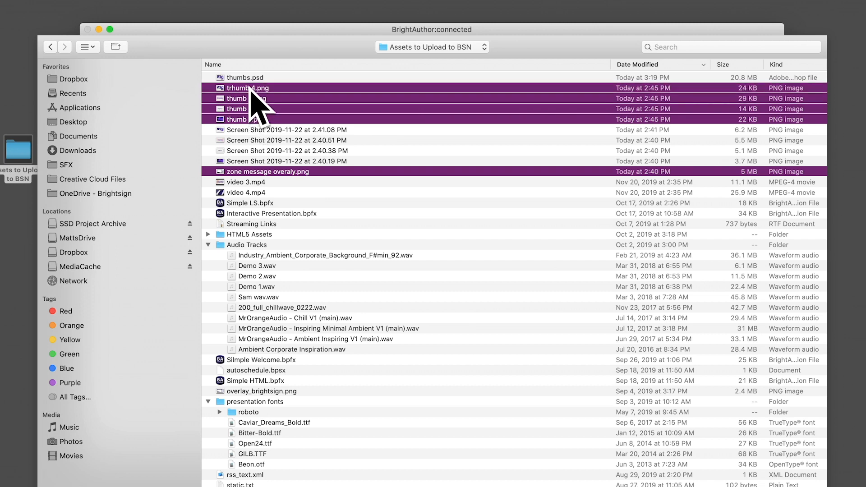
{"action": "key", "text": "Return"}
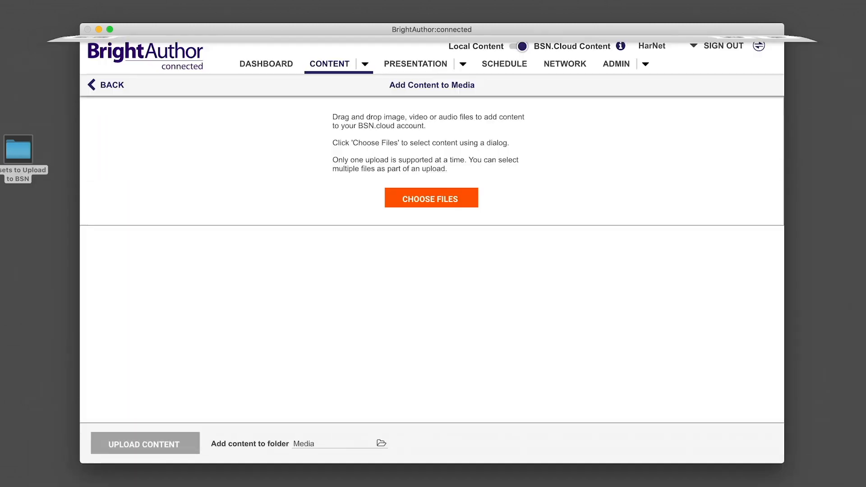
{"action": "left_click", "coordinate": [189, 446]}
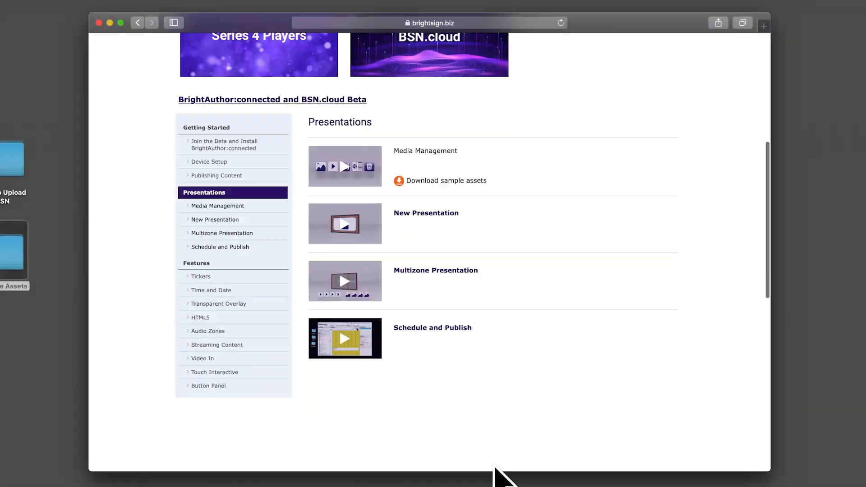
Step: Switch to the browser and open the Features section of the BrightSign tutorials page
{"action": "scroll", "coordinate": [368, 402], "scroll_direction": "down", "scroll_amount": 5}
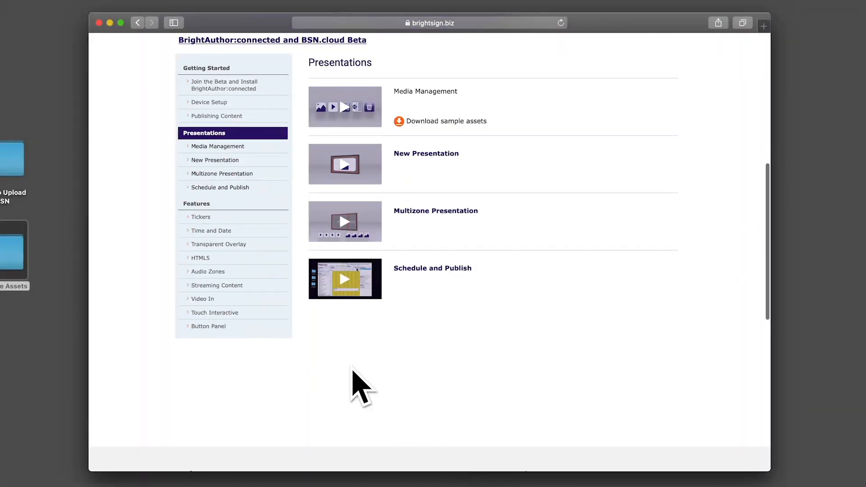
{"action": "left_click", "coordinate": [203, 204]}
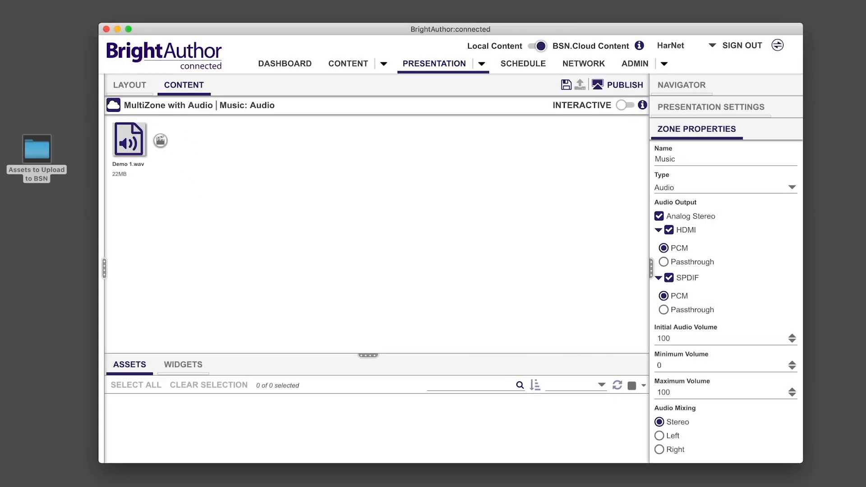
Step: In BrightAuthor:connected, save a copy of the MultiZone with Audio presentation as "MultiZone Interactive"
{"action": "left_click", "coordinate": [88, 1]}
{"action": "left_click", "coordinate": [95, 50]}
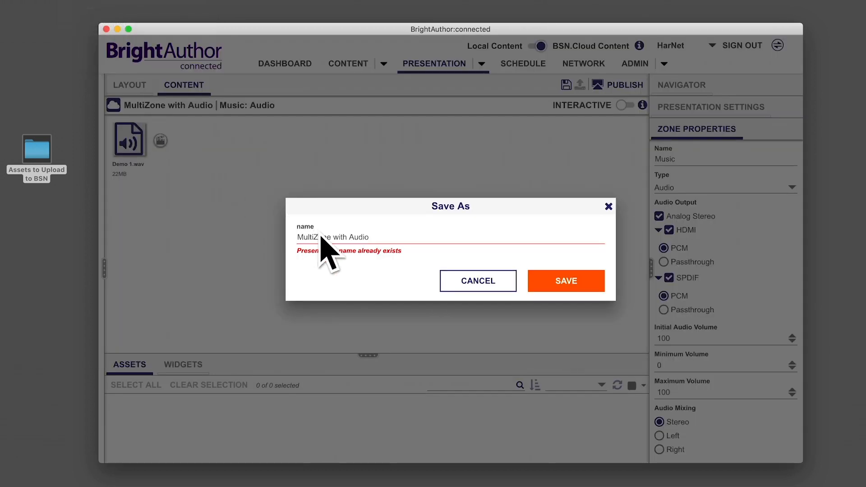
{"action": "left_click_drag", "start_coordinate": [339, 246], "coordinate": [386, 251]}
{"action": "type", "text": "Interative"}
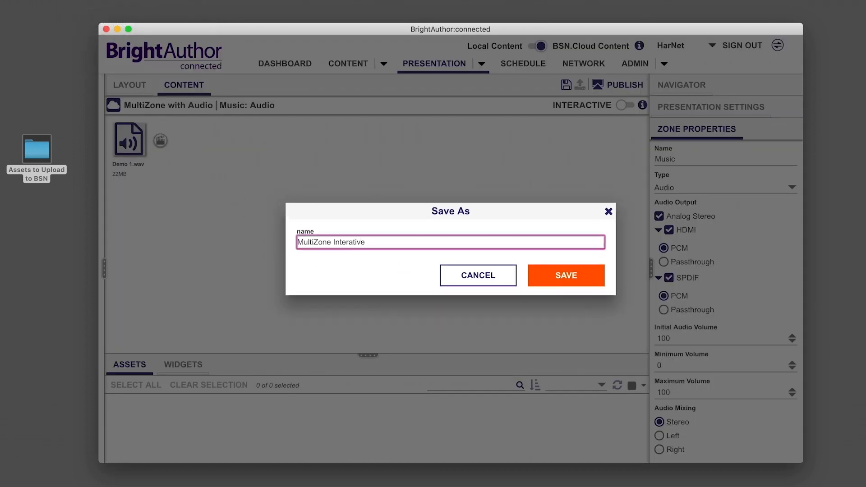
{"action": "left_click", "coordinate": [550, 276]}
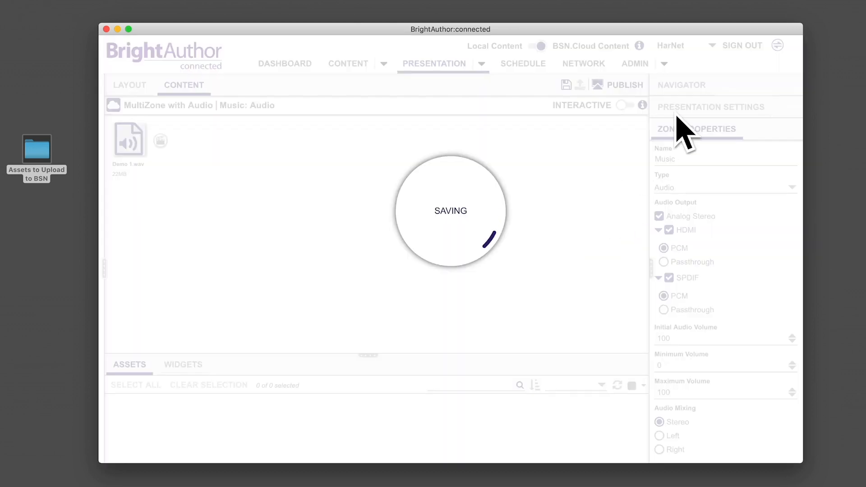
Step: Remove the Transparent Overlay zone from the presentation's layout
{"action": "left_click", "coordinate": [689, 90]}
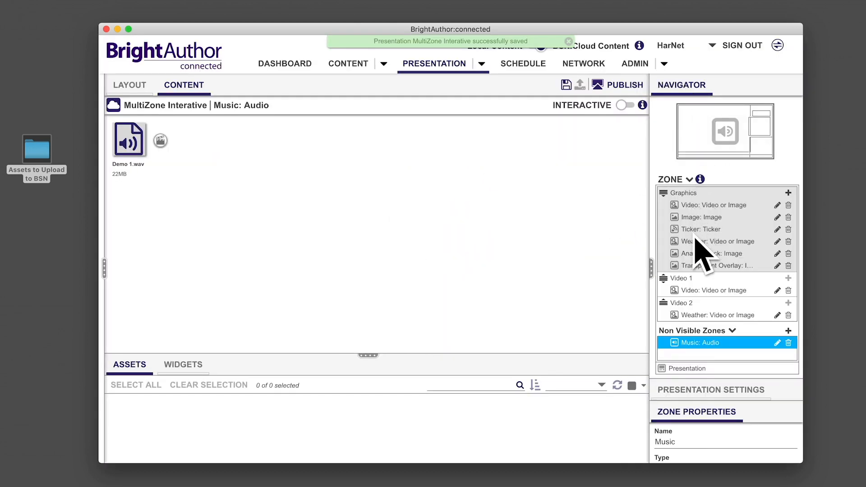
{"action": "left_click", "coordinate": [698, 267]}
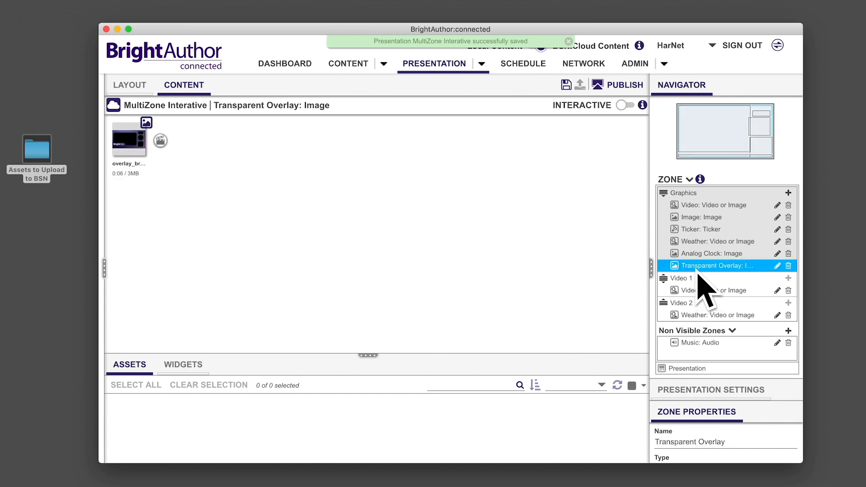
{"action": "left_click", "coordinate": [142, 90]}
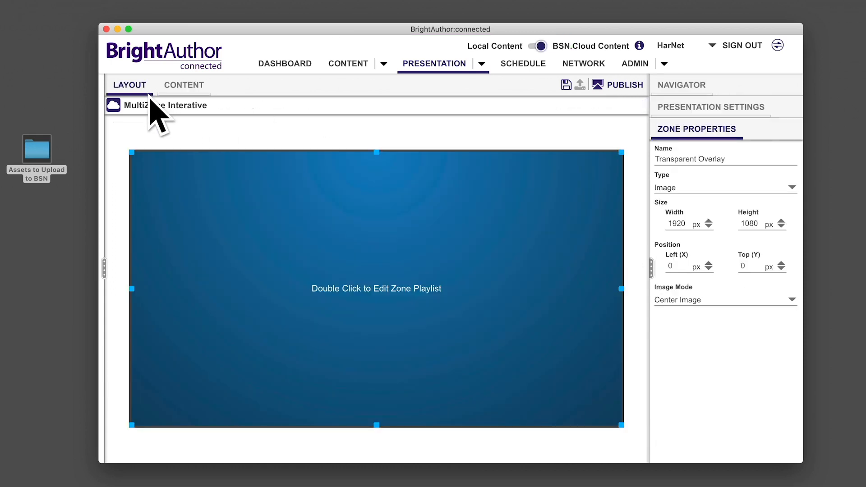
{"action": "left_click", "coordinate": [201, 168]}
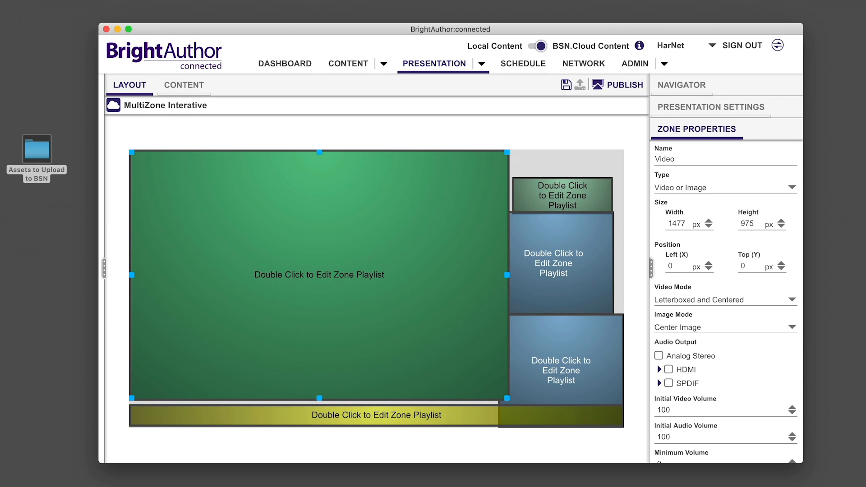
Step: Add new image zones to the Graphics layer of the layout for the thumbnails
{"action": "left_click", "coordinate": [672, 92]}
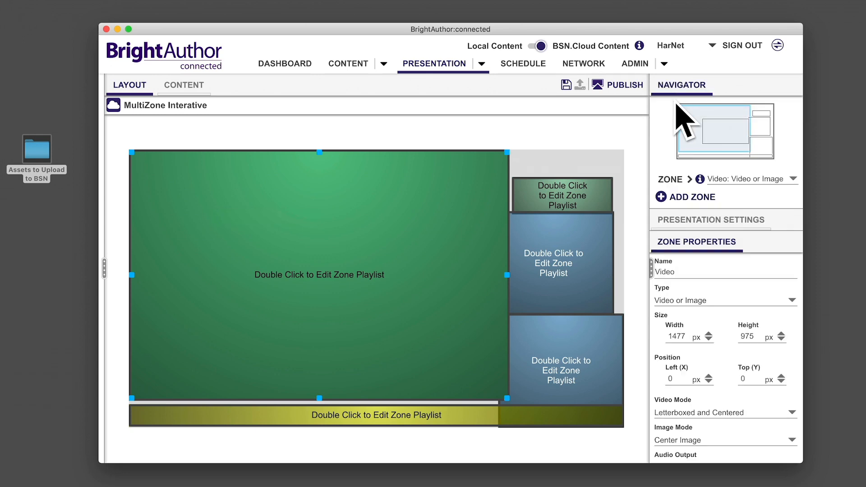
{"action": "left_click", "coordinate": [670, 202]}
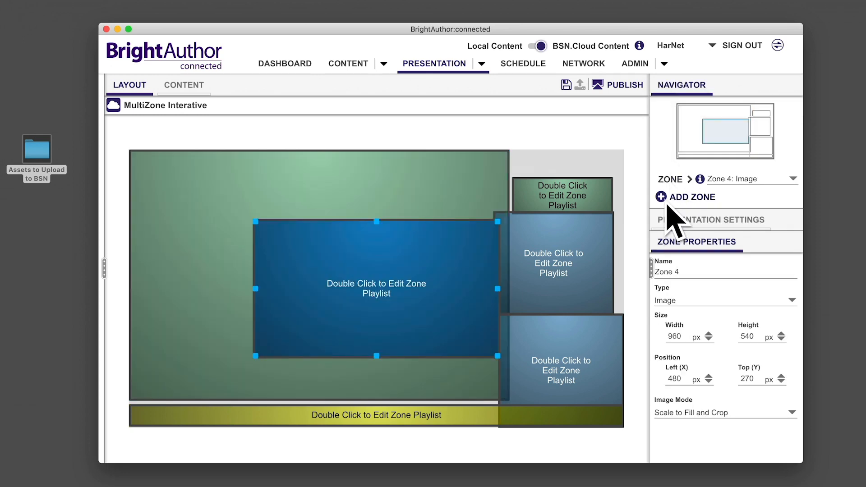
{"action": "left_click", "coordinate": [689, 193]}
{"action": "left_click", "coordinate": [690, 179]}
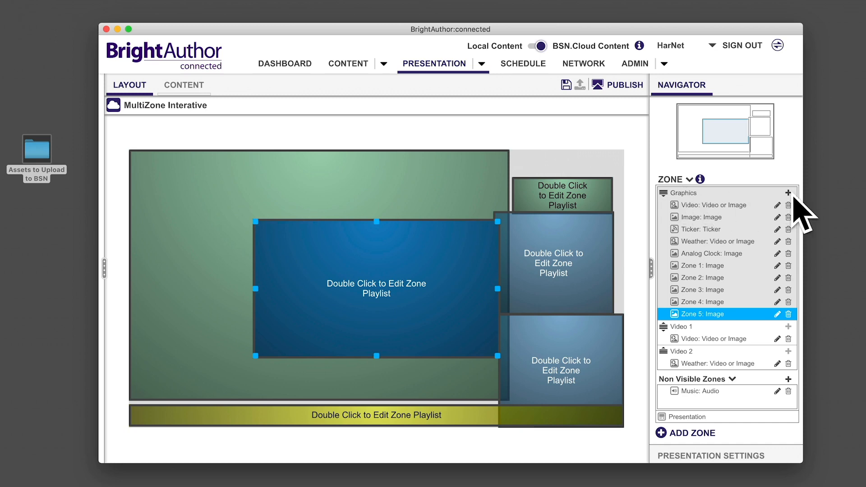
Step: Shrink a new image zone to about 230 x 158 px in the layout's lower-right corner and name it Thumb 4
{"action": "left_click_drag", "start_coordinate": [454, 271], "coordinate": [578, 318]}
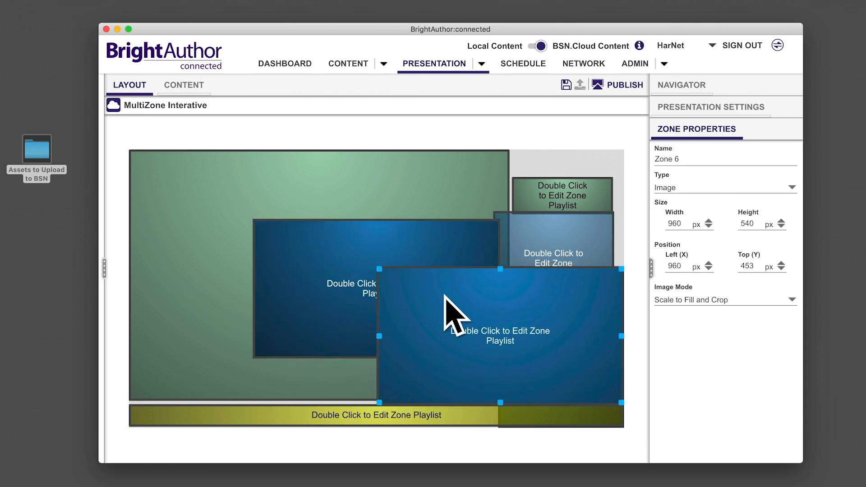
{"action": "left_click_drag", "start_coordinate": [380, 270], "coordinate": [571, 371]}
{"action": "triple_click", "coordinate": [672, 160]}
{"action": "type", "text": "Thumb 4"}
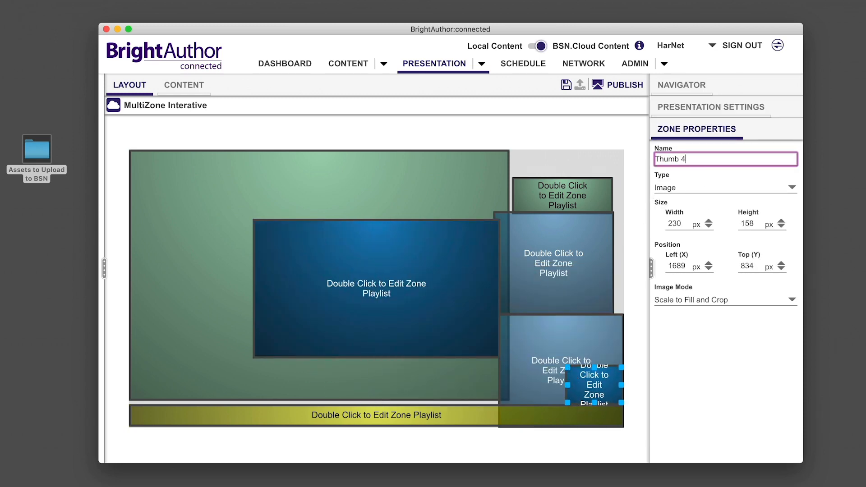
Step: Shrink the next image zone, place it beside Thumb 4 and name it Thumb 3
{"action": "left_click_drag", "start_coordinate": [419, 274], "coordinate": [542, 280]}
{"action": "left_click_drag", "start_coordinate": [380, 230], "coordinate": [539, 381]}
{"action": "triple_click", "coordinate": [661, 160]}
{"action": "type", "text": "Thumb 3"}
Step: Shrink two more image zones above Thumb 4 and Thumb 3 to form a two-by-two grid, naming them Thumb 2 and Thumb 1
{"action": "left_click_drag", "start_coordinate": [340, 272], "coordinate": [466, 278]}
{"action": "left_click_drag", "start_coordinate": [381, 229], "coordinate": [563, 318]}
{"action": "left_click_drag", "start_coordinate": [681, 159], "coordinate": [644, 157]}
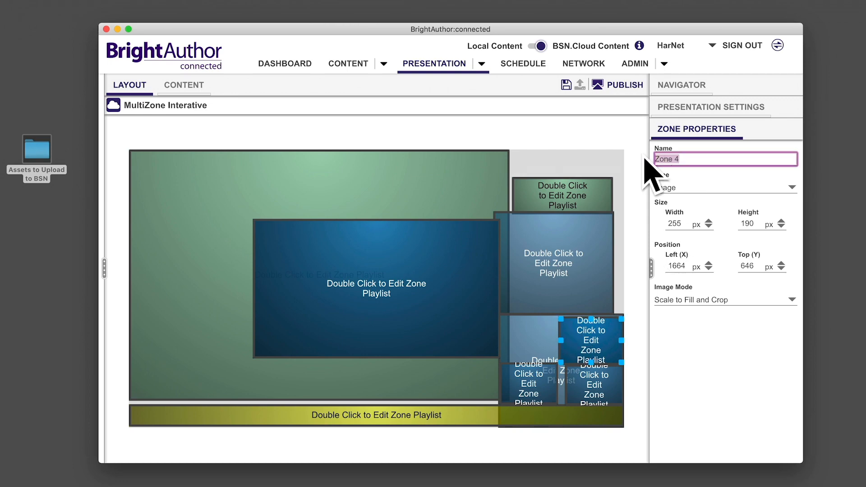
{"action": "left_click", "coordinate": [433, 275]}
{"action": "left_click_drag", "start_coordinate": [433, 275], "coordinate": [464, 293]}
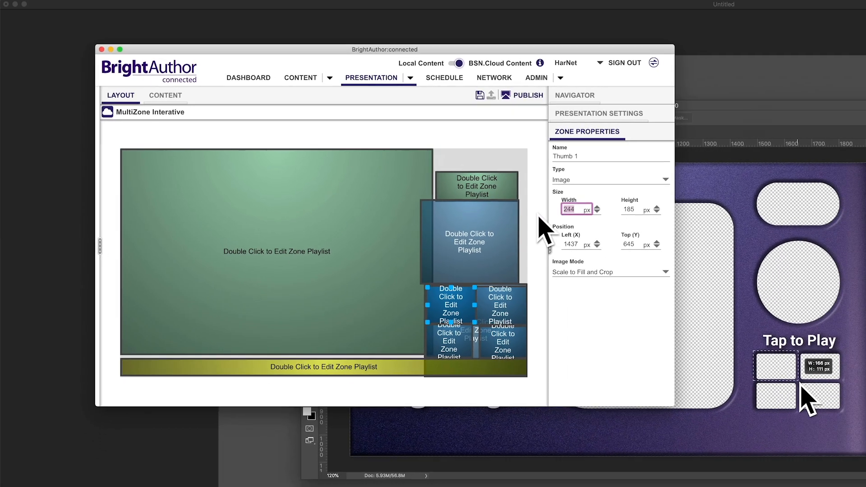
Step: Set the Thumb 1 zone to 166 x 111 px and nudge it into its grid position
{"action": "type", "text": "166"}
{"action": "key", "text": "Tab"}
{"action": "left_click_drag", "start_coordinate": [445, 299], "coordinate": [452, 307]}
Step: Size the Thumb 2 zone to 166 x 111 px and align it side by side with Thumb 1
{"action": "left_click", "coordinate": [498, 304]}
{"action": "left_click_drag", "start_coordinate": [575, 210], "coordinate": [549, 210]}
{"action": "key", "text": "Tab"}
{"action": "type", "text": "11"}
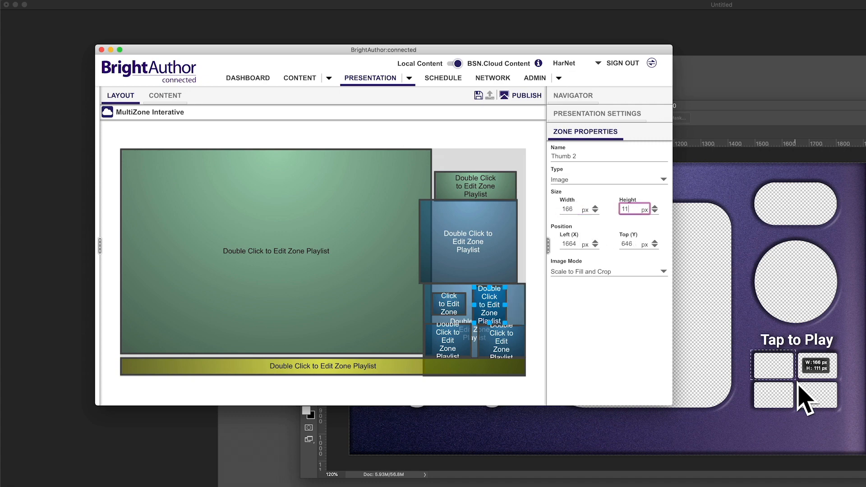
{"action": "left_click", "coordinate": [487, 311]}
{"action": "left_click_drag", "start_coordinate": [489, 305], "coordinate": [452, 308]}
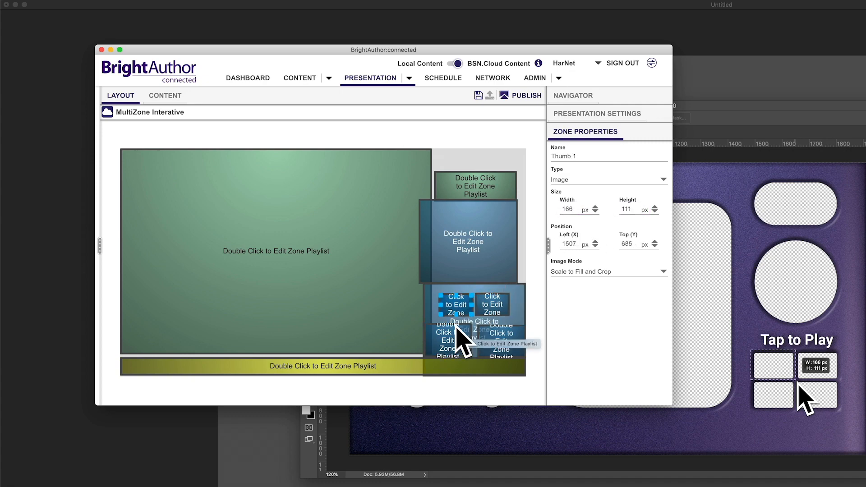
Step: Set the Thumb 3 zone to 166 x 111 px and place it directly below Thumb 1
{"action": "left_click", "coordinate": [17, 6]}
{"action": "left_click", "coordinate": [450, 339]}
{"action": "left_click_drag", "start_coordinate": [574, 209], "coordinate": [558, 210]}
{"action": "type", "text": "166"}
{"action": "left_click_drag", "start_coordinate": [633, 210], "coordinate": [618, 211]}
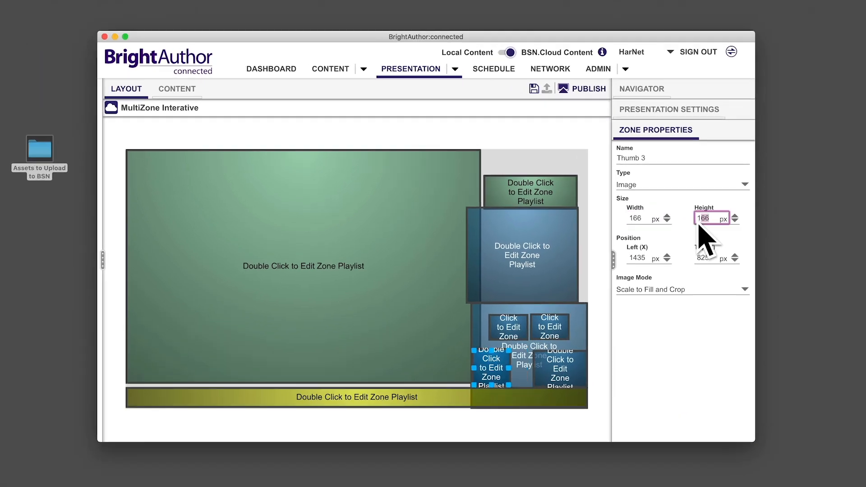
{"action": "type", "text": "111"}
{"action": "left_click_drag", "start_coordinate": [532, 379], "coordinate": [551, 372]}
Step: Place the Thumb 4 zone below Thumb 2 and set its size to 166 x 111 px
{"action": "left_click_drag", "start_coordinate": [586, 383], "coordinate": [584, 374]}
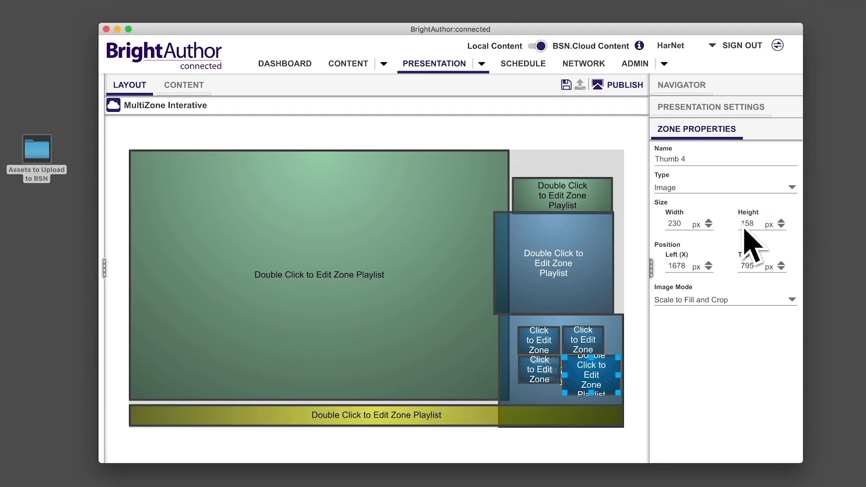
{"action": "left_click_drag", "start_coordinate": [685, 224], "coordinate": [615, 223]}
{"action": "type", "text": "166"}
{"action": "key", "text": "Tab"}
{"action": "type", "text": "111"}
Step: Add thumb 1.png from the BSN.cloud Media folder to the Thumb 1 zone's content
{"action": "left_click", "coordinate": [540, 344]}
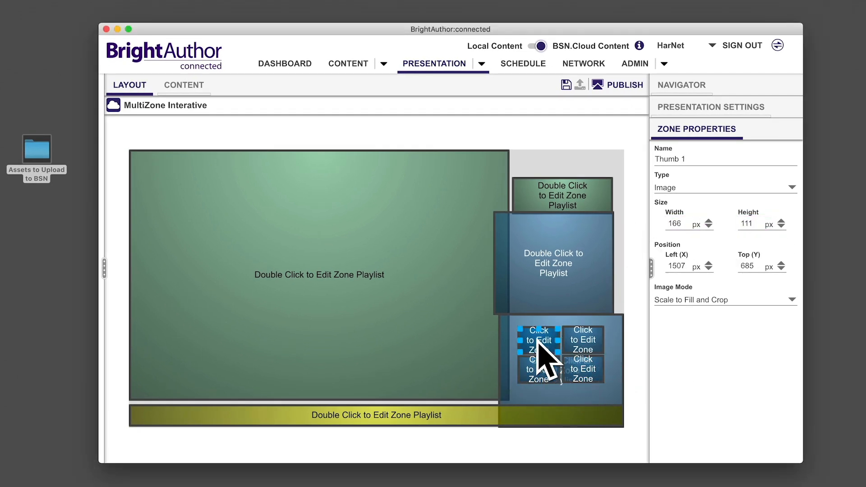
{"action": "left_click", "coordinate": [183, 88]}
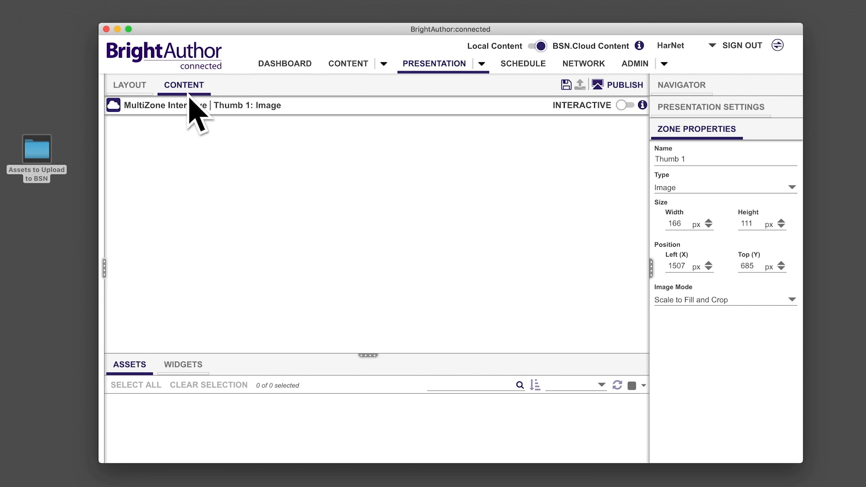
{"action": "mouse_move", "coordinate": [101, 176]}
{"action": "left_click", "coordinate": [120, 134]}
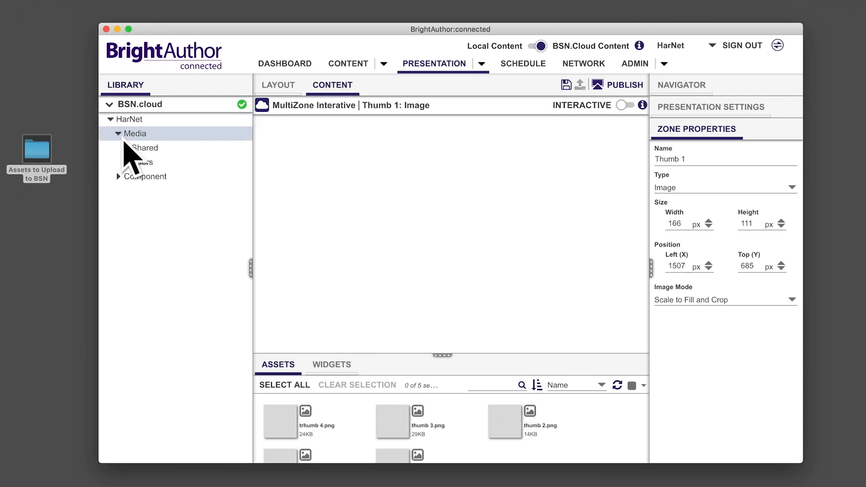
{"action": "scroll", "coordinate": [333, 451], "scroll_direction": "down", "scroll_amount": 2}
{"action": "left_click_drag", "start_coordinate": [309, 453], "coordinate": [293, 229]}
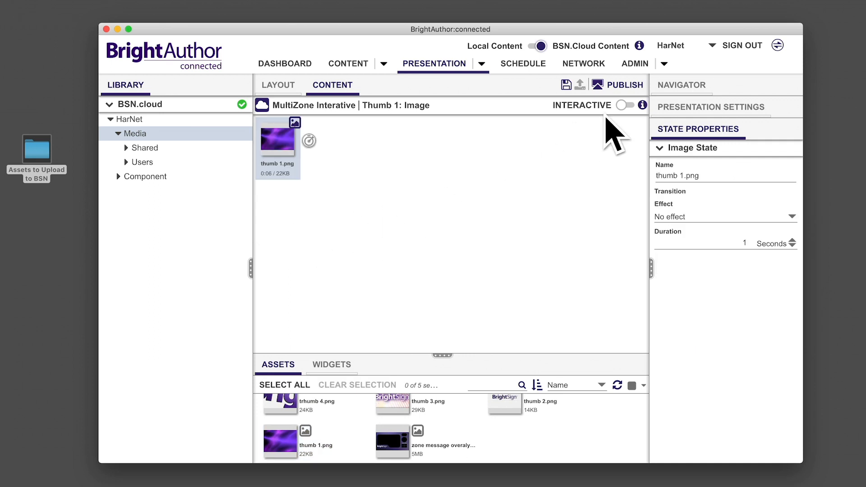
Step: Make the Thumb 1 zone interactive and attach a Touch event to the thumb 1.png state
{"action": "left_click", "coordinate": [625, 106]}
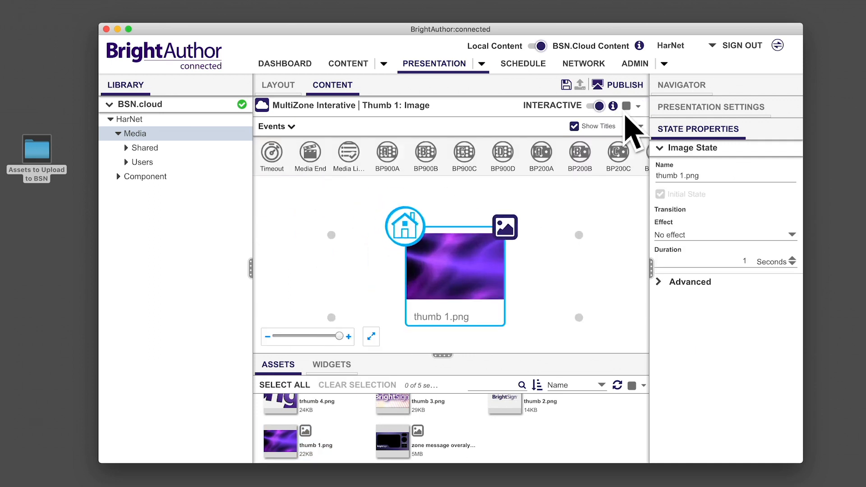
{"action": "scroll", "coordinate": [622, 174], "scroll_direction": "right", "scroll_amount": 3}
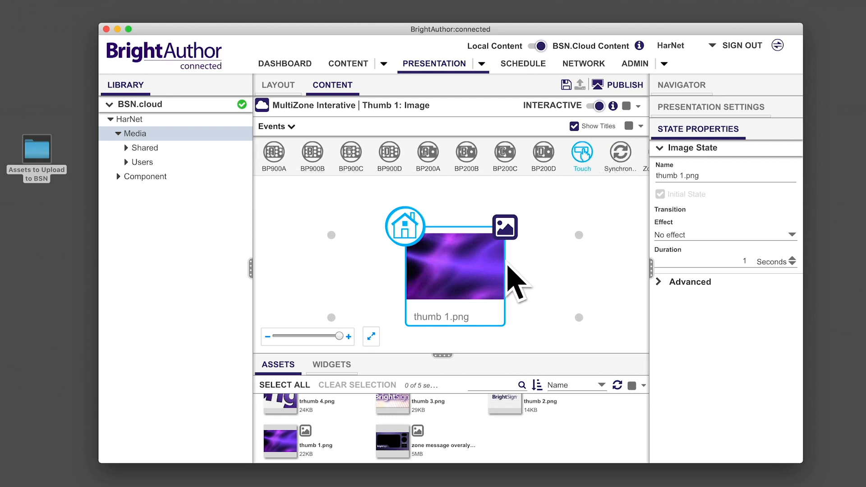
{"action": "left_click_drag", "start_coordinate": [462, 327], "coordinate": [457, 332]}
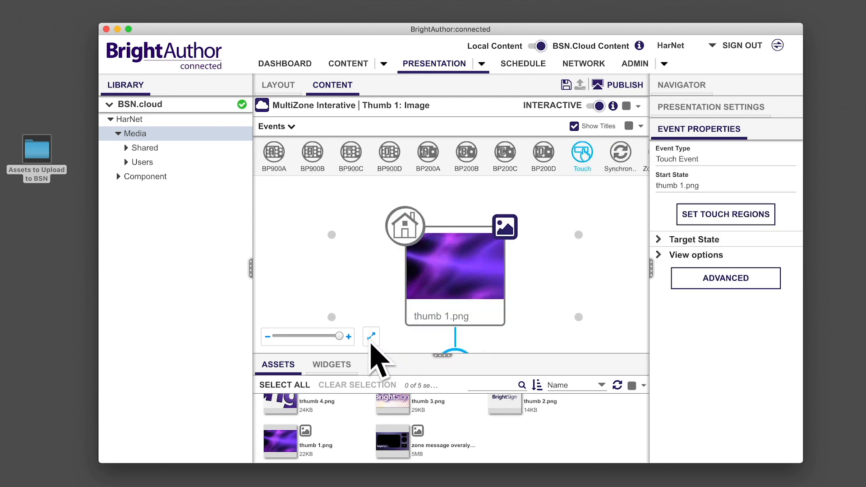
{"action": "left_click", "coordinate": [371, 341]}
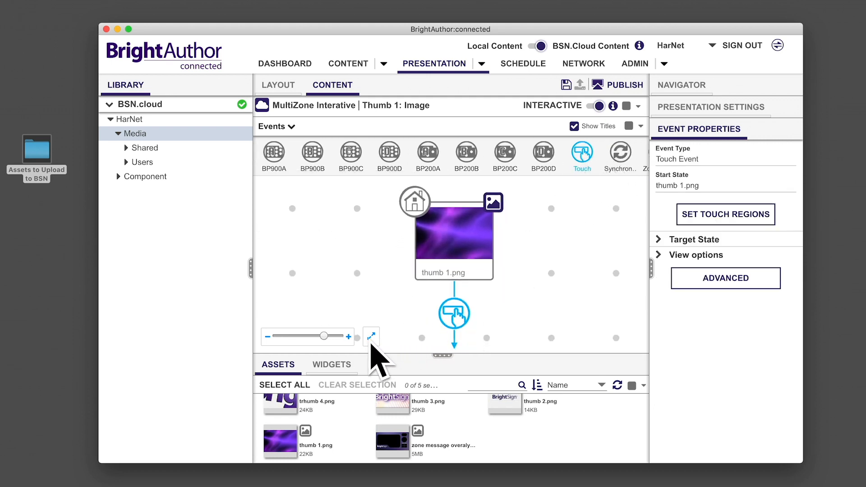
Step: Give thumb 1.png's touch event a Send Zone Message command "play 1" and the target Remain on current state, Continuous
{"action": "left_click", "coordinate": [702, 287]}
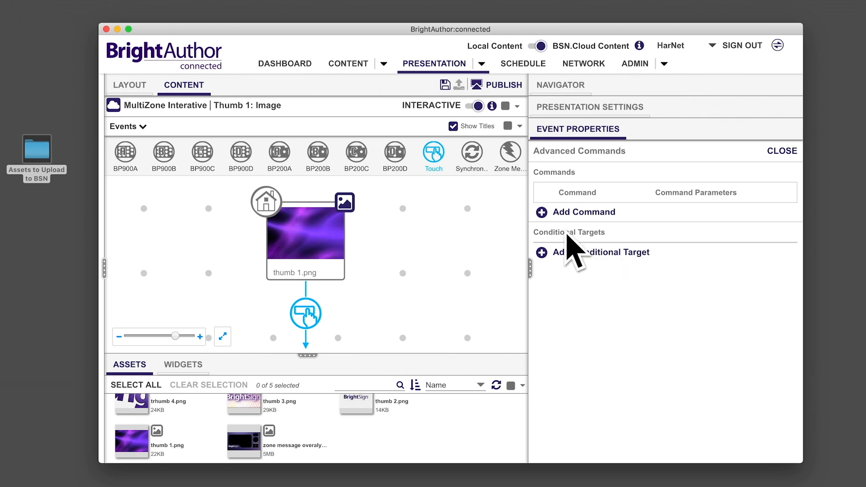
{"action": "left_click", "coordinate": [548, 220]}
{"action": "left_click", "coordinate": [567, 221]}
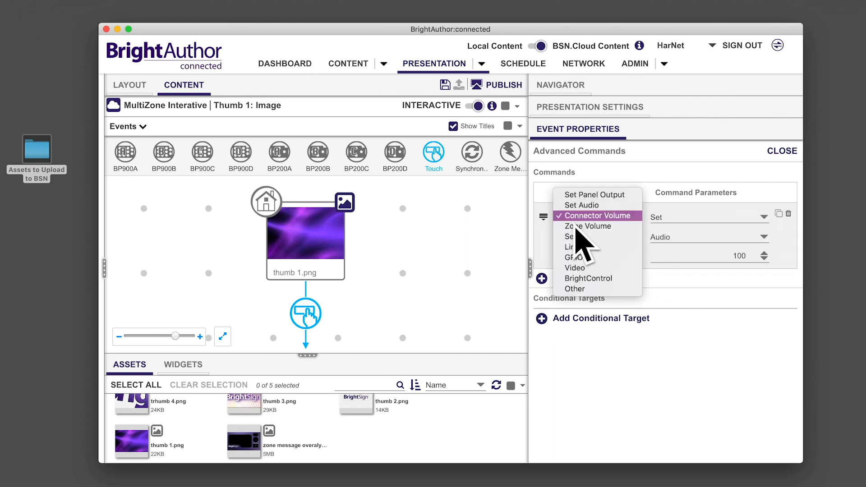
{"action": "left_click", "coordinate": [580, 240]}
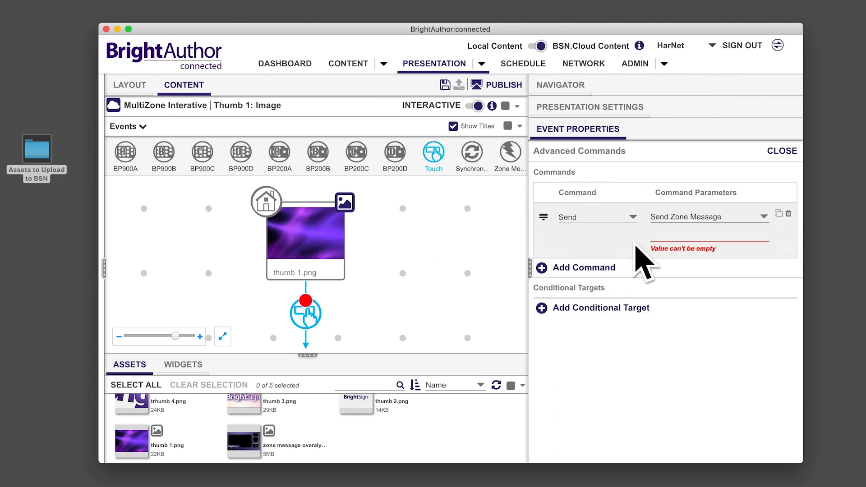
{"action": "left_click", "coordinate": [667, 235]}
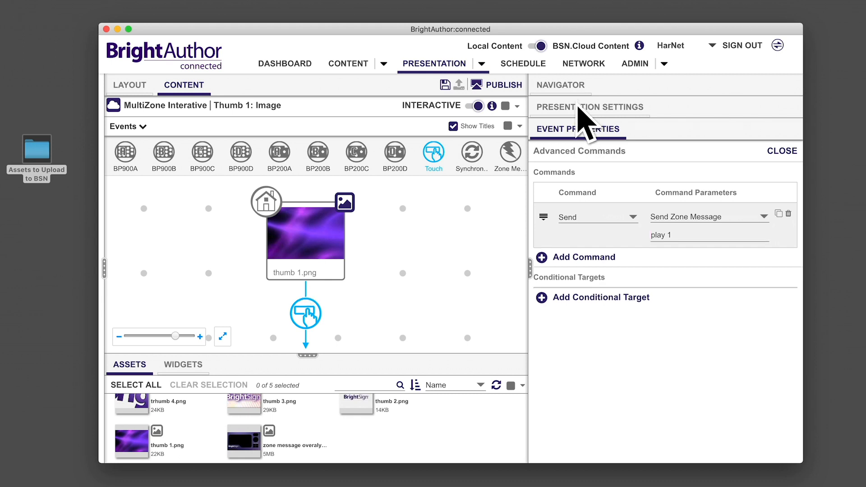
{"action": "left_click", "coordinate": [309, 316]}
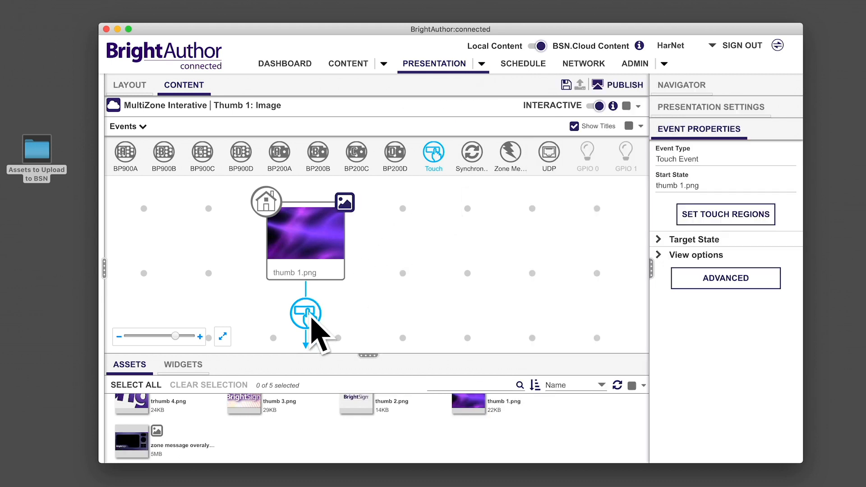
{"action": "left_click", "coordinate": [659, 239]}
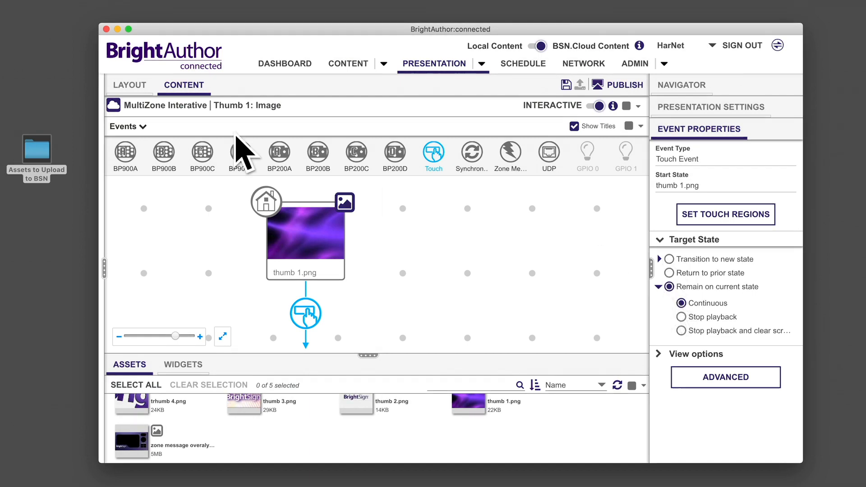
Step: Add thumb 2.png to the Thumb 2 zone and make it interactive with a Touch event on that image
{"action": "left_click", "coordinate": [130, 86]}
{"action": "left_click", "coordinate": [580, 333]}
{"action": "left_click", "coordinate": [184, 86]}
{"action": "left_click_drag", "start_coordinate": [357, 422], "coordinate": [144, 151]}
{"action": "left_click", "coordinate": [597, 106]}
{"action": "left_click_drag", "start_coordinate": [546, 153], "coordinate": [381, 275]}
{"action": "left_click", "coordinate": [381, 350]}
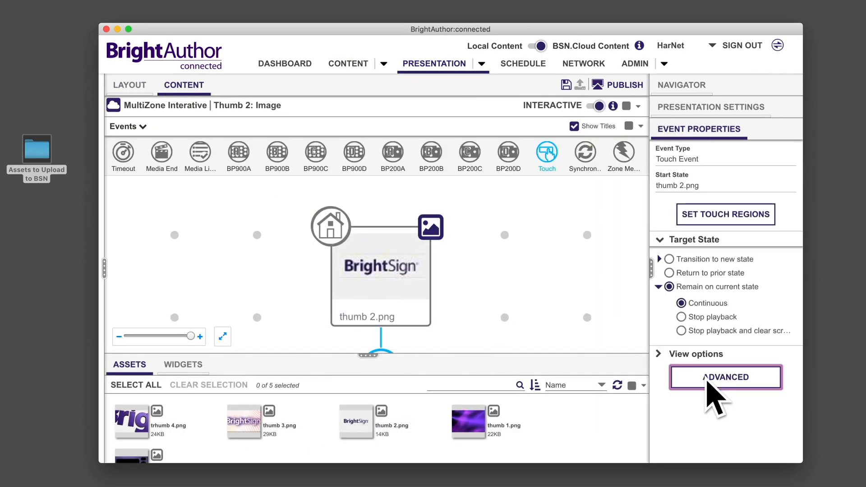
Step: Add a Send Zone Message command with the message "play 2" to thumb 2.png's touch event
{"action": "left_click", "coordinate": [708, 379]}
{"action": "left_click", "coordinate": [542, 212]}
{"action": "left_click", "coordinate": [617, 217]}
{"action": "left_click", "coordinate": [617, 238]}
{"action": "left_click", "coordinate": [690, 238]}
{"action": "type", "text": "play 2"}
{"action": "left_click", "coordinate": [228, 339]}
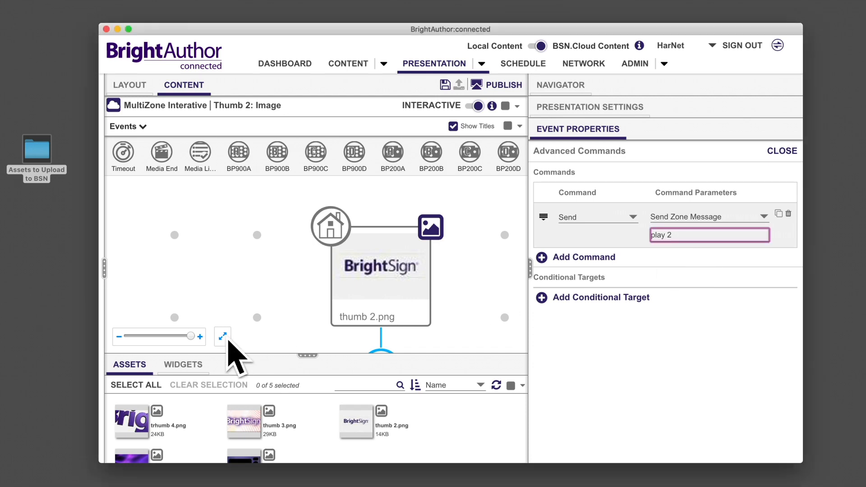
{"action": "left_click", "coordinate": [227, 339]}
Step: Add thumb 3.png to the Thumb 3 zone and make it interactive with a Touch event on that image
{"action": "left_click", "coordinate": [561, 85]}
{"action": "left_click", "coordinate": [573, 292]}
{"action": "scroll", "coordinate": [358, 414], "scroll_direction": "down", "scroll_amount": 1}
{"action": "left_click_drag", "start_coordinate": [245, 408], "coordinate": [153, 158]}
{"action": "left_click", "coordinate": [625, 105]}
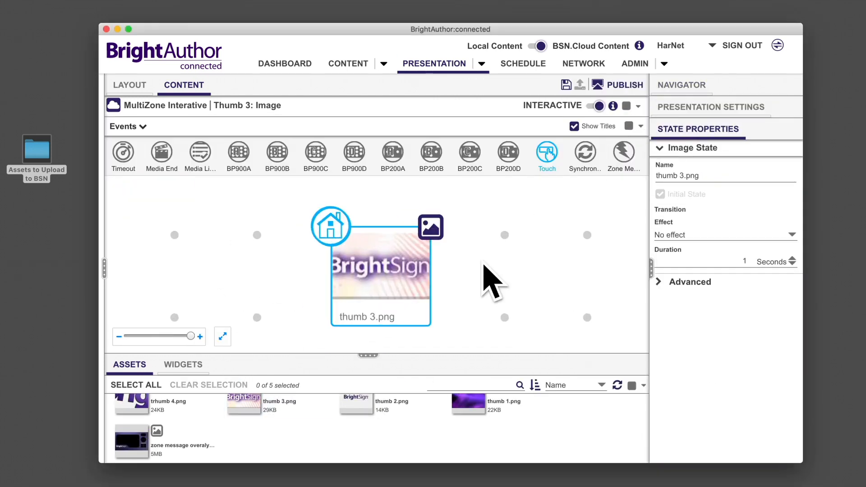
{"action": "left_click_drag", "start_coordinate": [546, 154], "coordinate": [382, 276]}
{"action": "left_click", "coordinate": [227, 337]}
Step: Add a Send Zone Message command with the message "play 3" to thumb 3.png's touch event
{"action": "left_click", "coordinate": [703, 353]}
{"action": "left_click", "coordinate": [542, 212]}
{"action": "left_click", "coordinate": [618, 218]}
{"action": "left_click", "coordinate": [605, 238]}
{"action": "left_click", "coordinate": [660, 236]}
{"action": "type", "text": "play 3"}
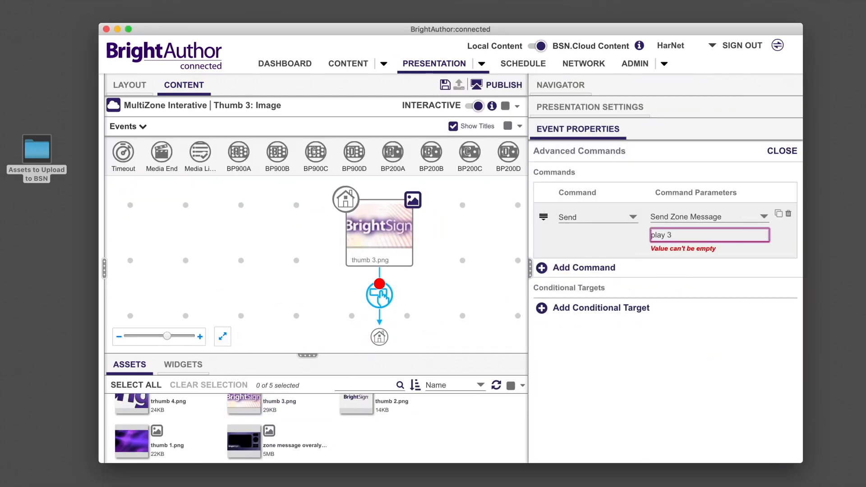
{"action": "left_click", "coordinate": [657, 250]}
Step: Add trhumb 4.png to the Thumb 4 zone and make it interactive with a Touch event on that image
{"action": "left_click", "coordinate": [134, 87]}
{"action": "left_click", "coordinate": [589, 367]}
{"action": "left_click", "coordinate": [189, 90]}
{"action": "left_click_drag", "start_coordinate": [132, 419], "coordinate": [153, 158]}
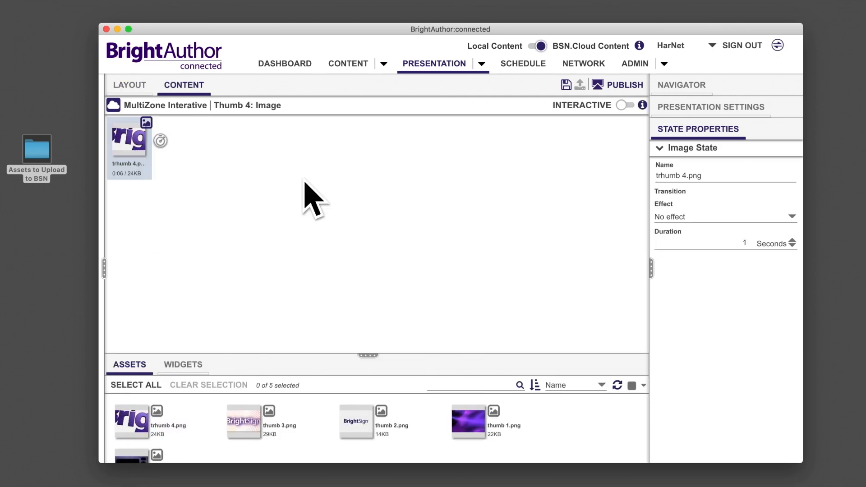
{"action": "left_click", "coordinate": [625, 106]}
{"action": "mouse_move", "coordinate": [545, 154]}
{"action": "left_mouse_down"}
{"action": "mouse_move", "coordinate": [460, 262]}
{"action": "mouse_move", "coordinate": [381, 275]}
{"action": "left_mouse_up"}
Step: Add a Send Zone Message command with the message "play 4" to trhumb 4.png's touch event
{"action": "left_click", "coordinate": [713, 375]}
{"action": "left_click", "coordinate": [544, 213]}
{"action": "left_click", "coordinate": [604, 218]}
{"action": "left_click", "coordinate": [596, 239]}
{"action": "left_click", "coordinate": [668, 236]}
{"action": "type", "text": "play 4"}
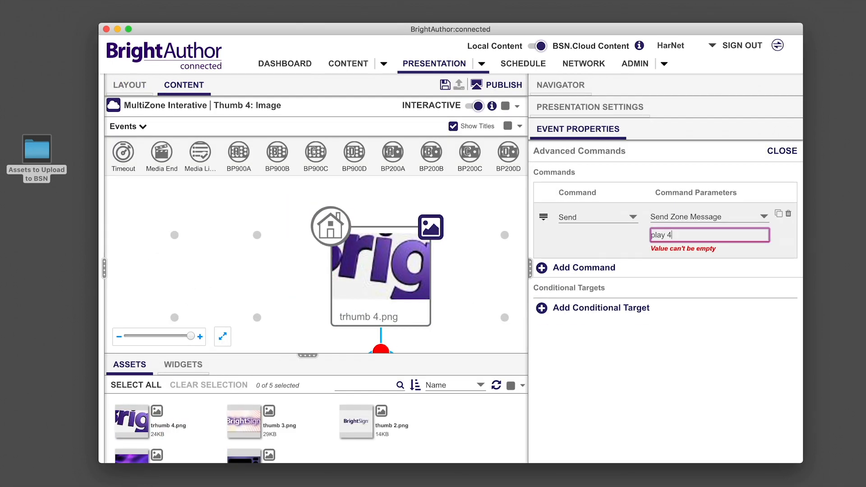
{"action": "key", "text": "Return"}
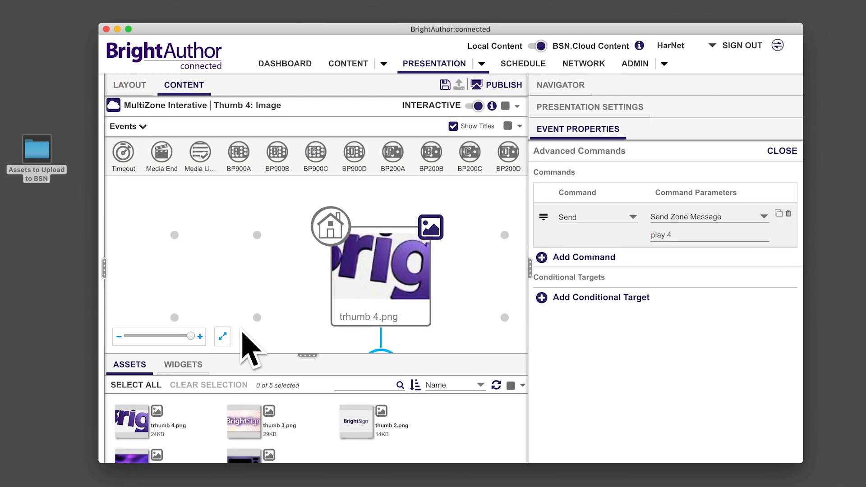
Step: Open the main Video zone's playlist from the layout and make it interactive
{"action": "left_click", "coordinate": [227, 338]}
{"action": "left_click", "coordinate": [566, 88]}
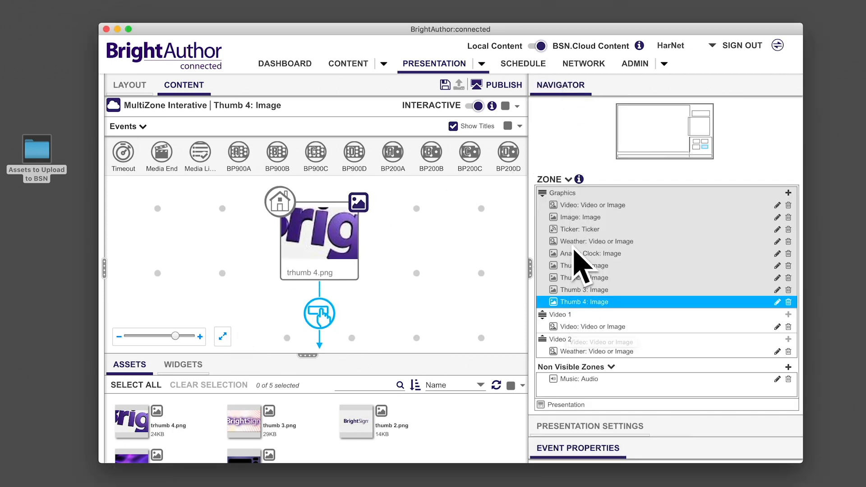
{"action": "left_click", "coordinate": [575, 218]}
{"action": "left_click", "coordinate": [141, 86]}
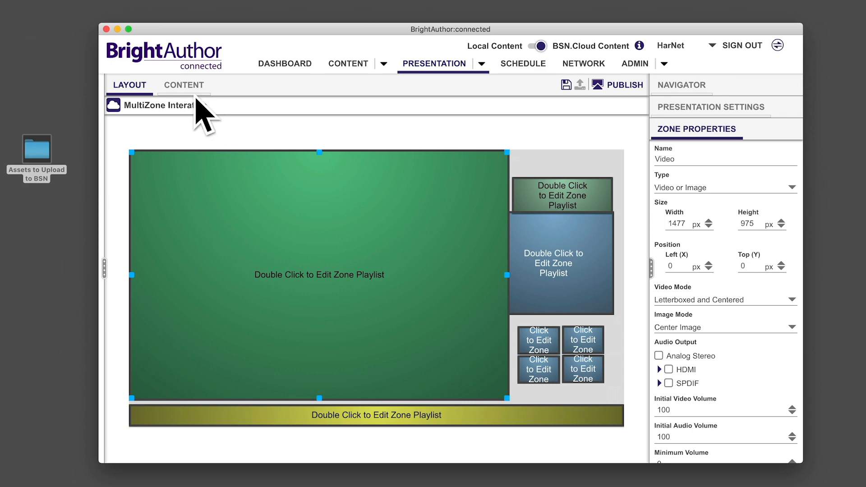
{"action": "left_click", "coordinate": [194, 94]}
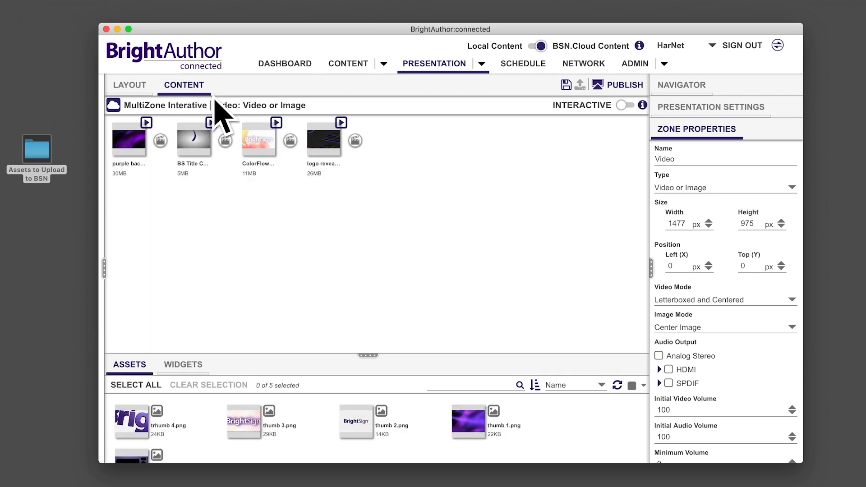
{"action": "left_click", "coordinate": [626, 105]}
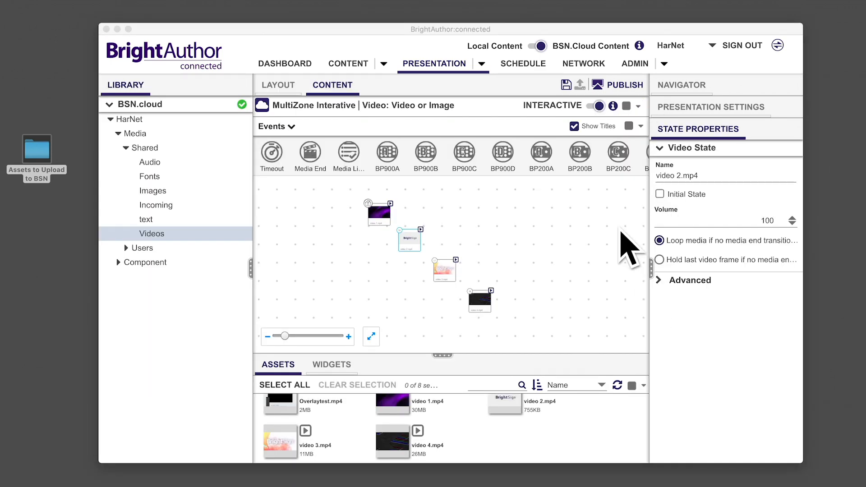
Step: Add a Zone Message event to video 1.mp4 with the message "play 1" that transitions back to video 1.mp4
{"action": "scroll", "coordinate": [509, 173], "scroll_direction": "right", "scroll_amount": 5}
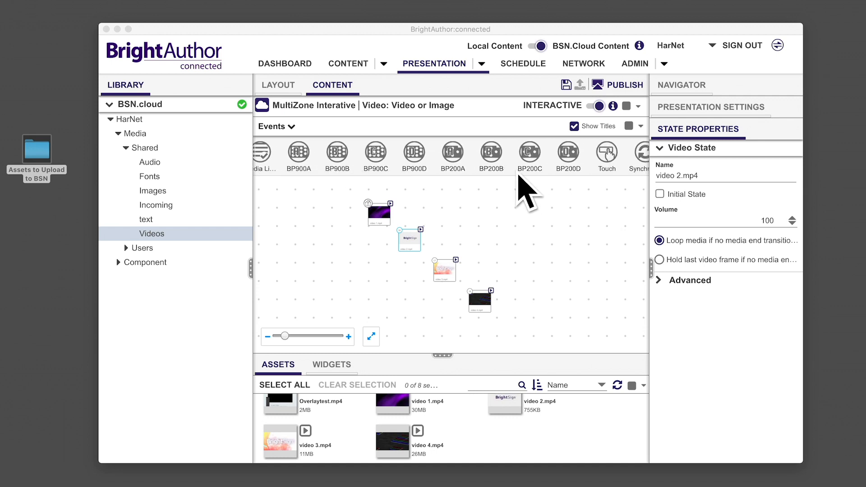
{"action": "scroll", "coordinate": [517, 176], "scroll_direction": "right", "scroll_amount": 2}
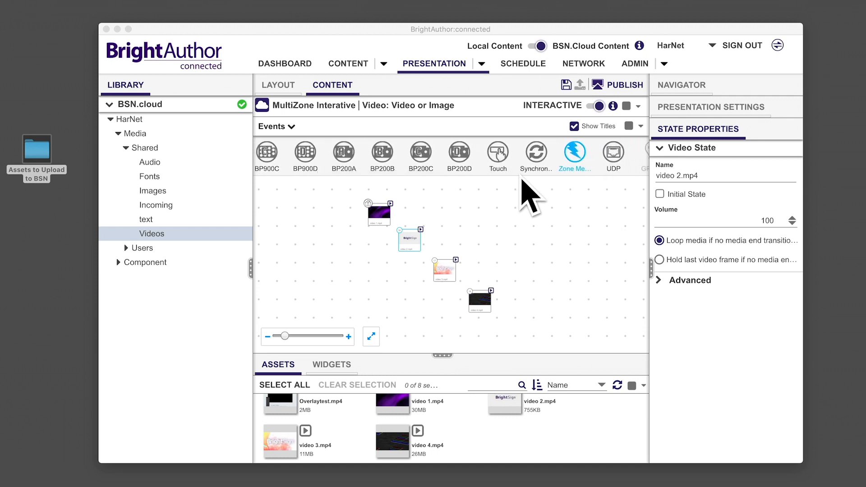
{"action": "left_click", "coordinate": [380, 228]}
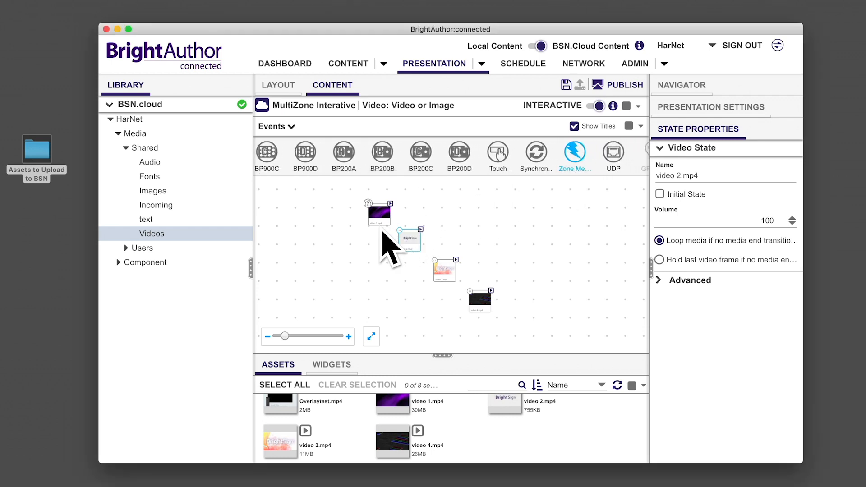
{"action": "left_click", "coordinate": [378, 229]}
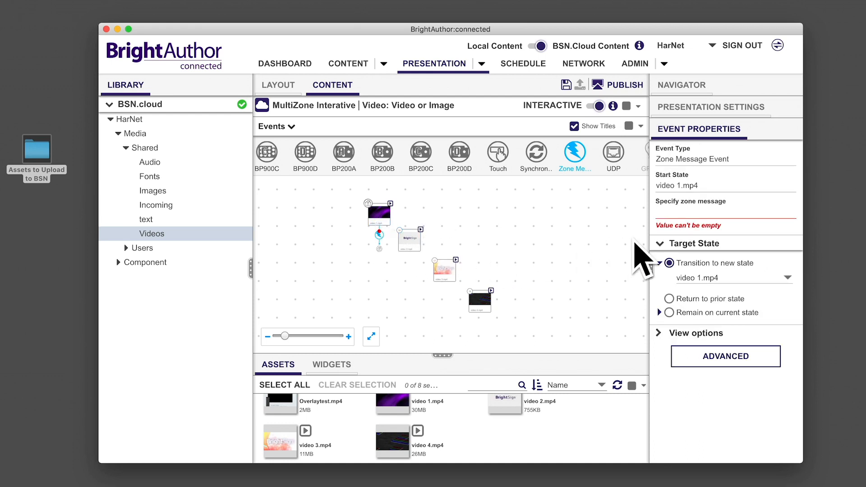
{"action": "left_click", "coordinate": [675, 215]}
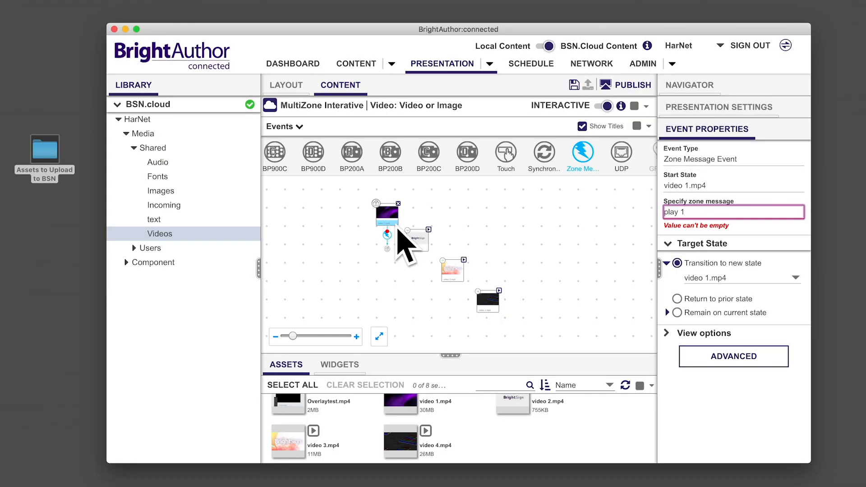
Step: Add a Zone Message event with the message "play 2" from video 1.mp4 to video 2.mp4
{"action": "left_click_drag", "start_coordinate": [396, 225], "coordinate": [399, 230]}
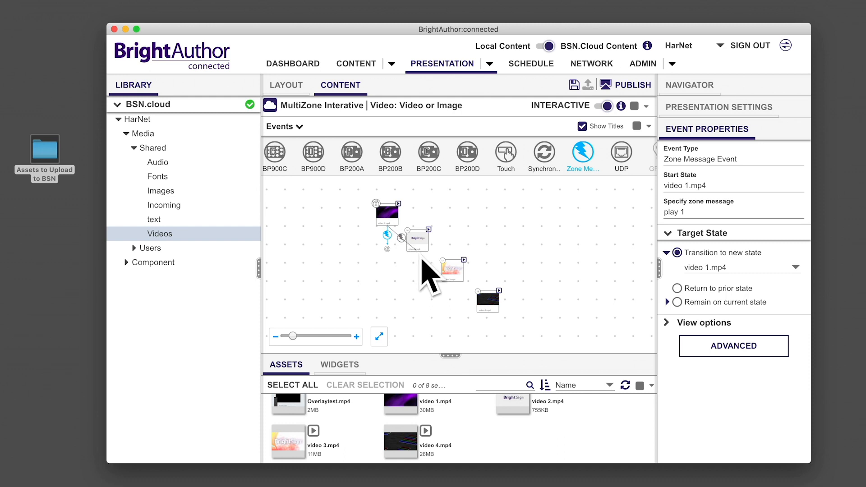
{"action": "left_click_drag", "start_coordinate": [420, 257], "coordinate": [421, 257]}
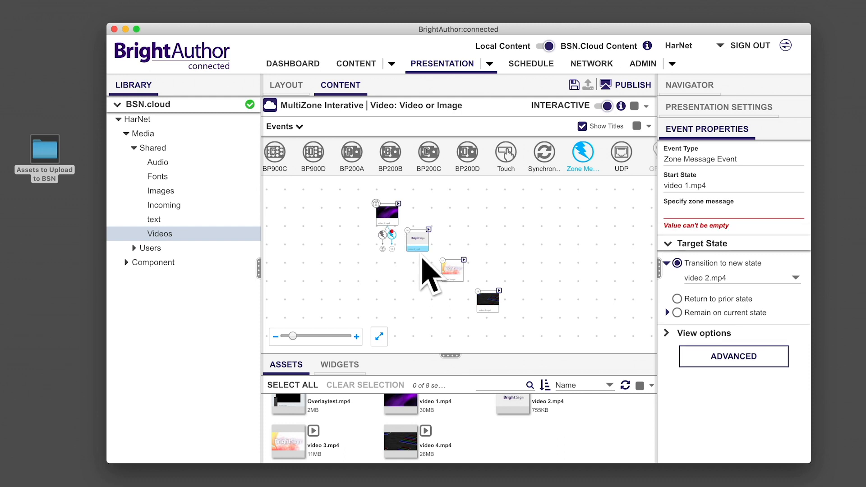
{"action": "left_click", "coordinate": [686, 218]}
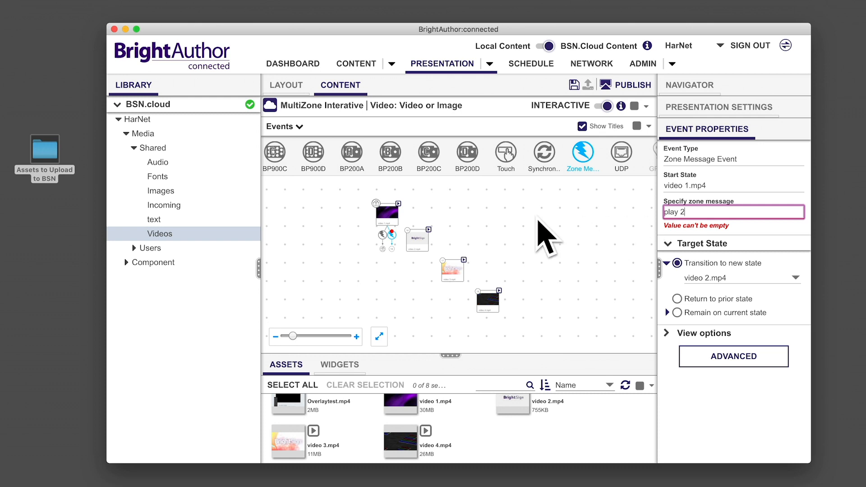
Step: Add Zone Message events from video 1.mp4 to video 3.mp4 with "play 3" and to video 4.mp4 with "play 4"
{"action": "left_click_drag", "start_coordinate": [393, 230], "coordinate": [455, 287]}
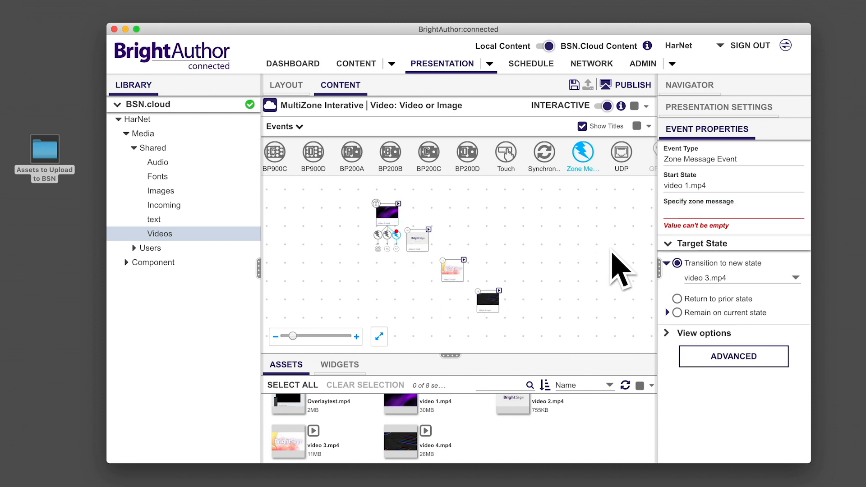
{"action": "left_click", "coordinate": [681, 217]}
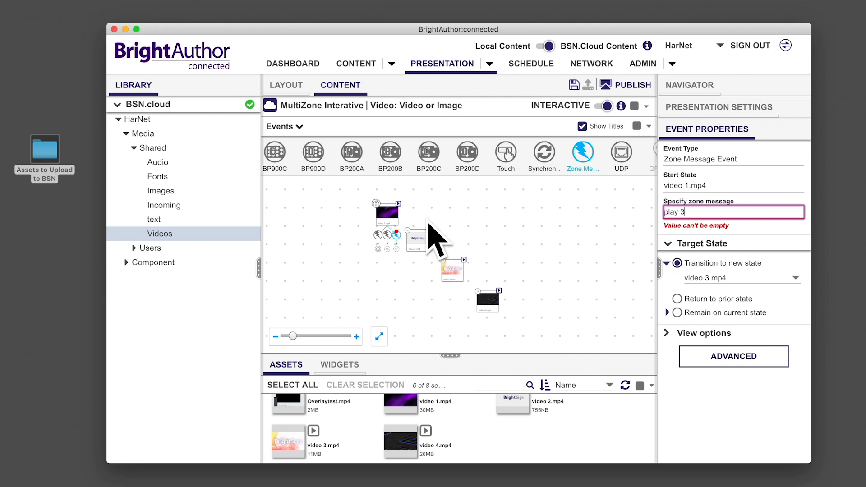
{"action": "left_click_drag", "start_coordinate": [397, 235], "coordinate": [498, 328]}
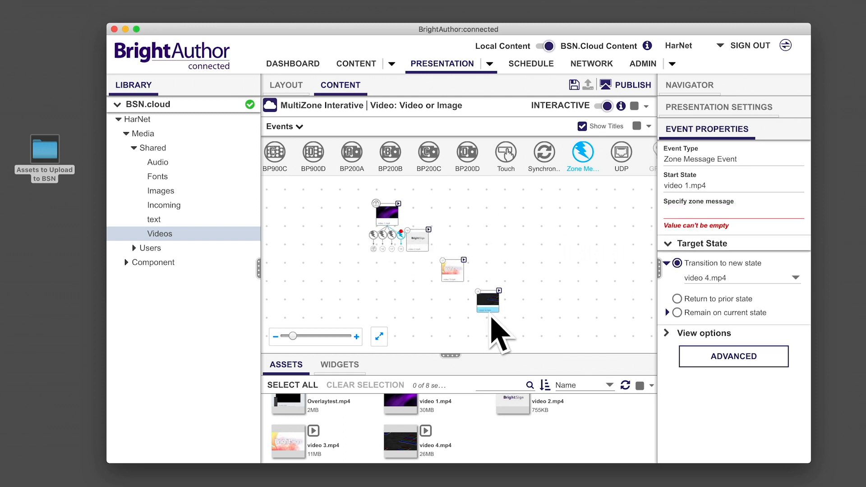
{"action": "left_click", "coordinate": [682, 219]}
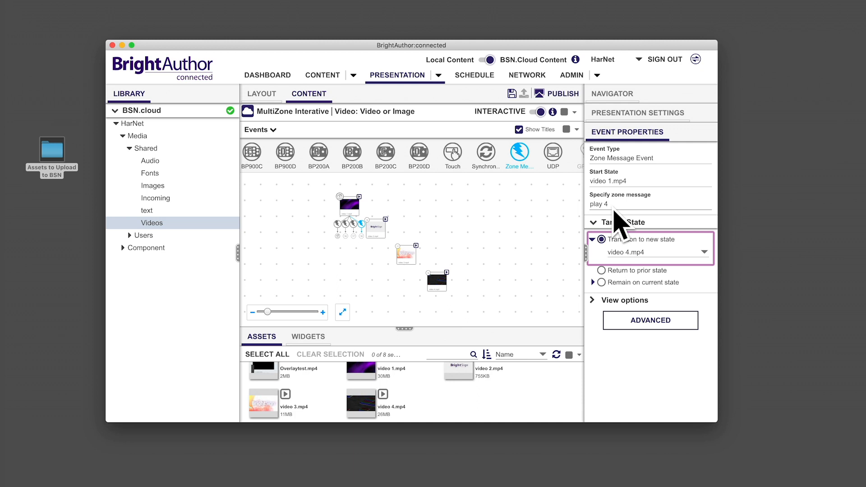
Step: Enlarge the interactive canvas and space out the video 2.mp4, video 3.mp4 and video 4.mp4 states
{"action": "left_click", "coordinate": [342, 312]}
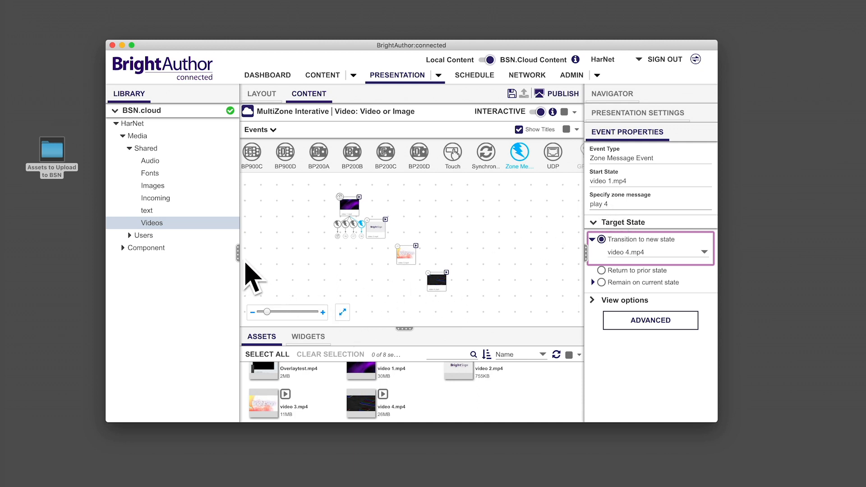
{"action": "left_click", "coordinate": [213, 404]}
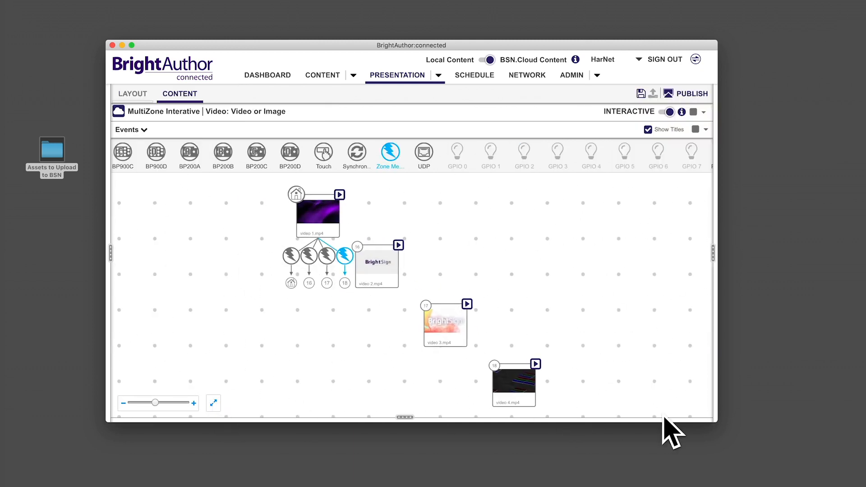
{"action": "left_click_drag", "start_coordinate": [717, 422], "coordinate": [847, 480]}
{"action": "left_click_drag", "start_coordinate": [107, 40], "coordinate": [19, 7]}
{"action": "left_click_drag", "start_coordinate": [299, 239], "coordinate": [319, 238]}
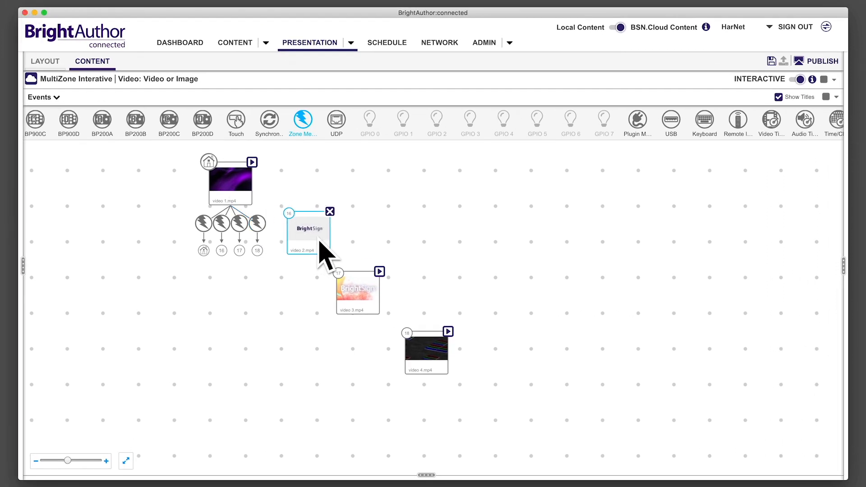
{"action": "left_click_drag", "start_coordinate": [365, 288], "coordinate": [381, 281]}
{"action": "left_click_drag", "start_coordinate": [431, 346], "coordinate": [441, 339]}
Step: Give video 2.mp4 four Zone Message events, "play 2", "play 1", "play 3" and "play 4", each targeting the video with that number
{"action": "left_click", "coordinate": [310, 256]}
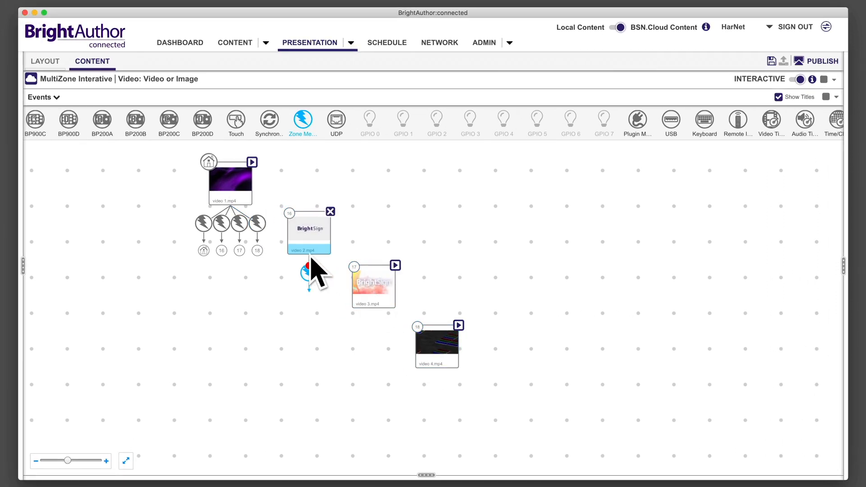
{"action": "left_click", "coordinate": [843, 268]}
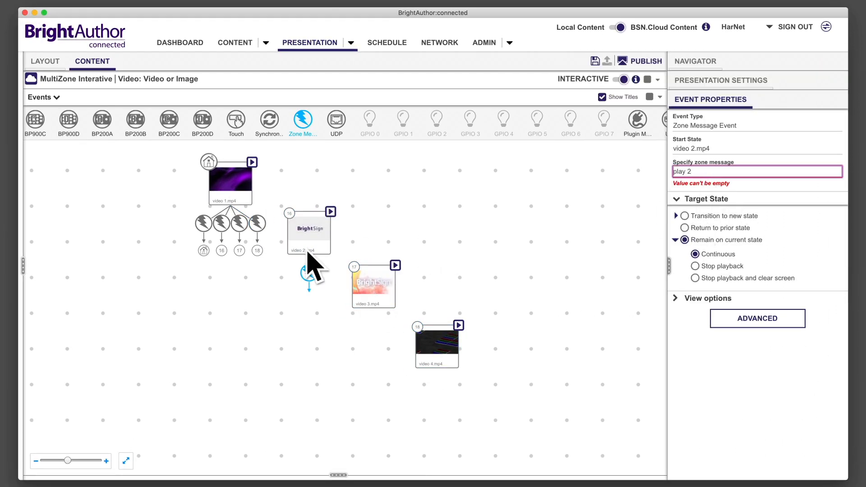
{"action": "left_click", "coordinate": [290, 216]}
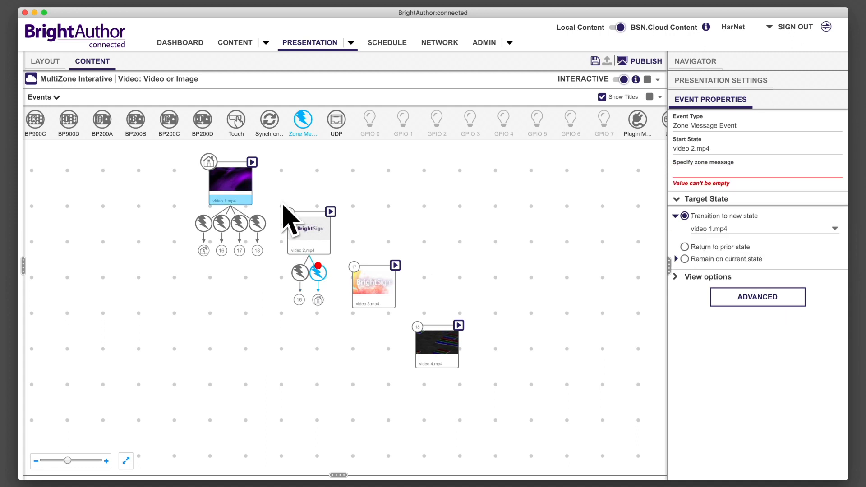
{"action": "left_click_drag", "start_coordinate": [309, 254], "coordinate": [361, 272]}
{"action": "left_click", "coordinate": [696, 175]}
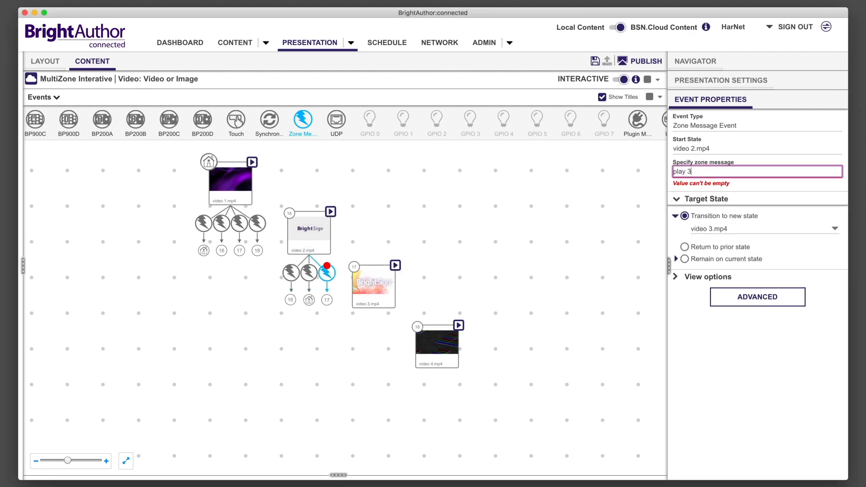
{"action": "left_click_drag", "start_coordinate": [315, 253], "coordinate": [435, 345]}
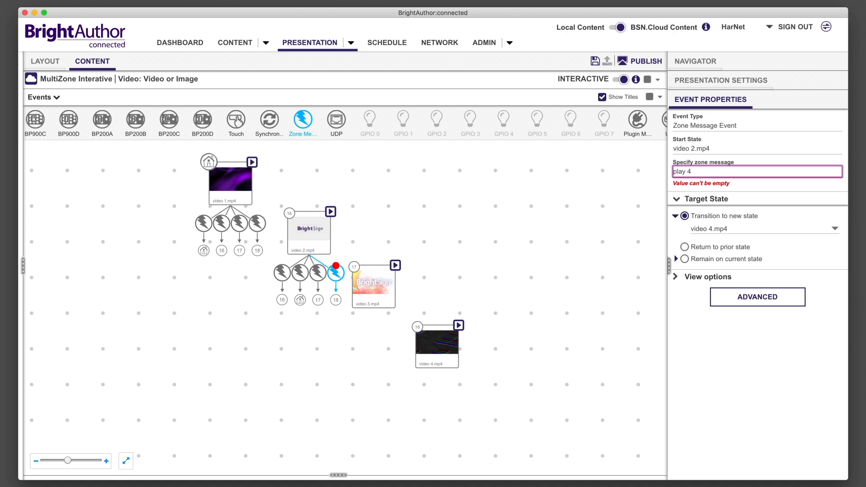
Step: Give video 3.mp4 four Zone Message events, "play 3", "play 1", "play 2" and "play 4", each targeting the video with that number
{"action": "left_click", "coordinate": [382, 301]}
{"action": "left_click", "coordinate": [689, 174]}
{"action": "type", "text": "play 3"}
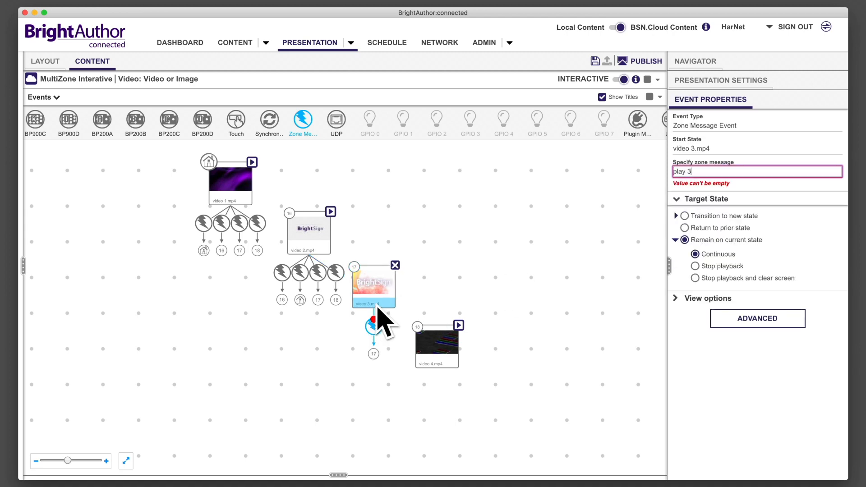
{"action": "left_click", "coordinate": [378, 307]}
{"action": "left_click_drag", "start_coordinate": [373, 293], "coordinate": [315, 249]}
{"action": "left_click", "coordinate": [690, 172]}
{"action": "type", "text": "play 2"}
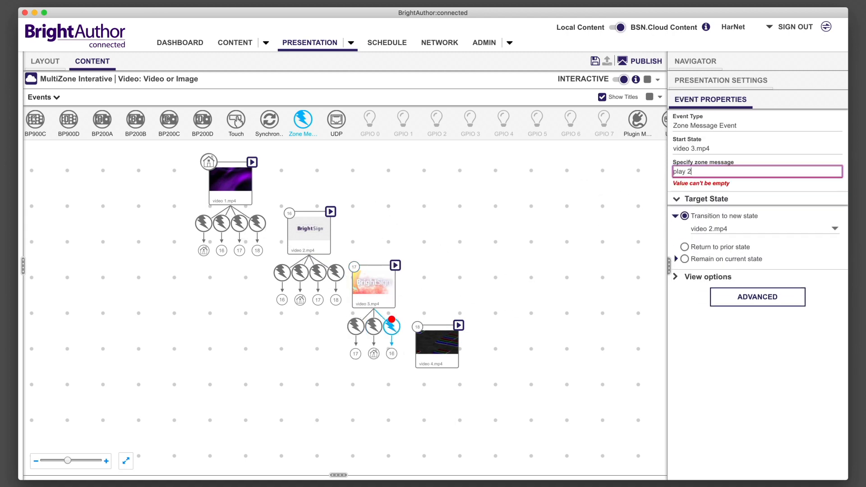
{"action": "left_click_drag", "start_coordinate": [376, 295], "coordinate": [230, 183]}
{"action": "left_click", "coordinate": [690, 172]}
{"action": "type", "text": "p"}
Step: Give video 4.mp4 four Zone Message events, "play 4", "play 1", "play 2" and "play 3", each targeting the video with that number
{"action": "left_click", "coordinate": [451, 359]}
{"action": "left_click", "coordinate": [690, 173]}
{"action": "type", "text": "play 1"}
{"action": "left_click_drag", "start_coordinate": [437, 345], "coordinate": [307, 237]}
{"action": "left_click", "coordinate": [690, 173]}
{"action": "type", "text": "play 2"}
{"action": "left_click_drag", "start_coordinate": [439, 363], "coordinate": [374, 293]}
{"action": "left_click", "coordinate": [695, 174]}
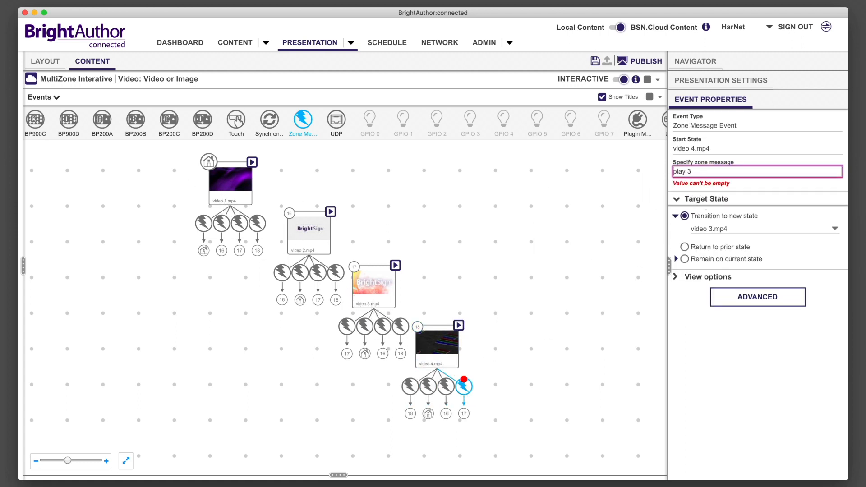
Step: Set video 1.mp4's "play 2" event to be displayed with the Show line option
{"action": "left_click", "coordinate": [222, 223]}
{"action": "left_click", "coordinate": [703, 267]}
{"action": "left_click", "coordinate": [676, 293]}
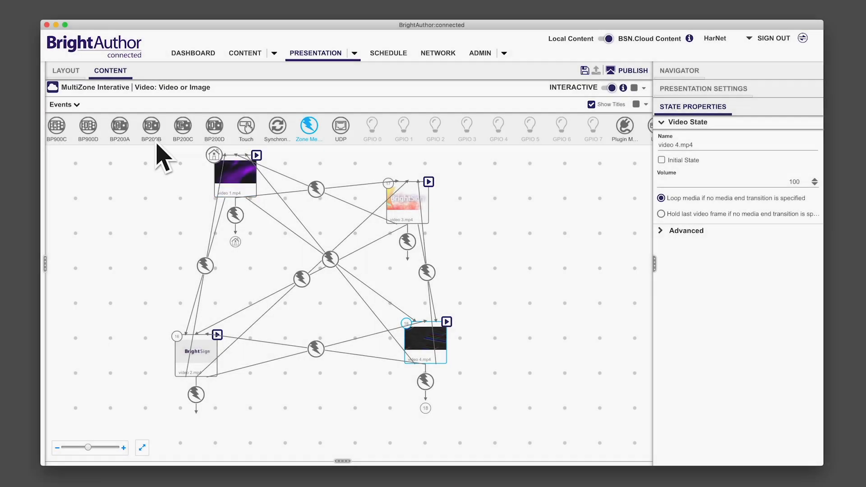
Step: Add Media End events to all four videos, transitioning video 1.mp4 to video 2.mp4, video 2.mp4 to video 3.mp4, and video 3.mp4 to video 4.mp4
{"action": "scroll", "coordinate": [159, 145], "scroll_direction": "left", "scroll_amount": 3}
{"action": "left_click_drag", "start_coordinate": [93, 126], "coordinate": [251, 222]}
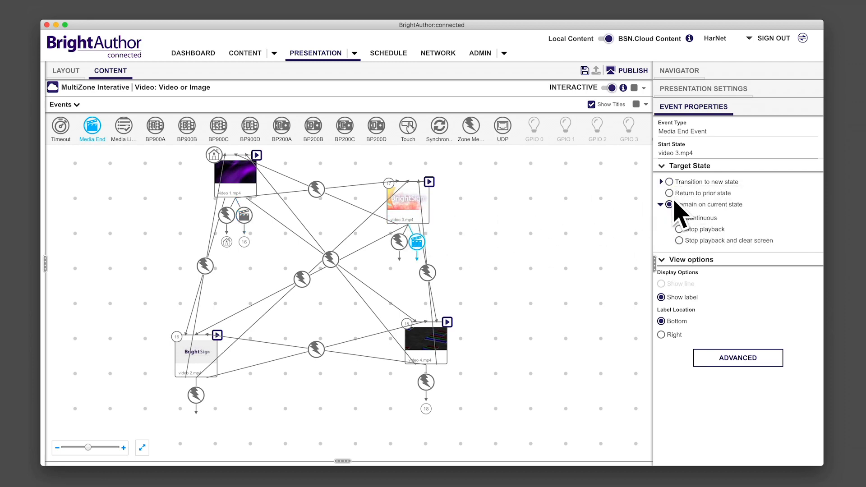
{"action": "left_click", "coordinate": [668, 181]}
{"action": "left_click", "coordinate": [700, 229]}
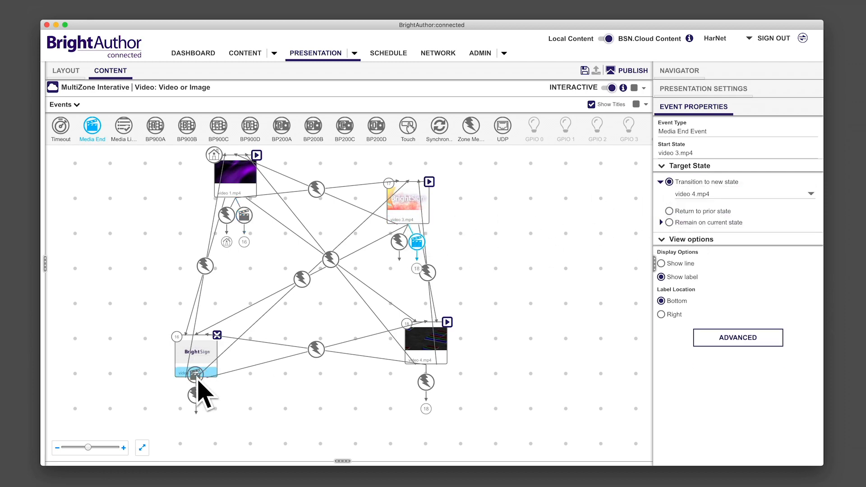
{"action": "left_click_drag", "start_coordinate": [199, 390], "coordinate": [205, 396]}
{"action": "left_click", "coordinate": [669, 181]}
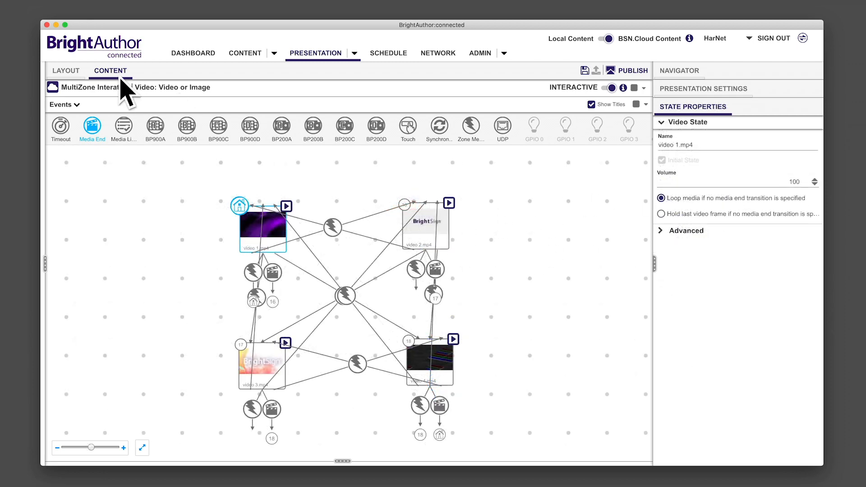
Step: Return to the presentation's zone layout and add a new 960 by 540 px Image zone
{"action": "left_click", "coordinate": [66, 76]}
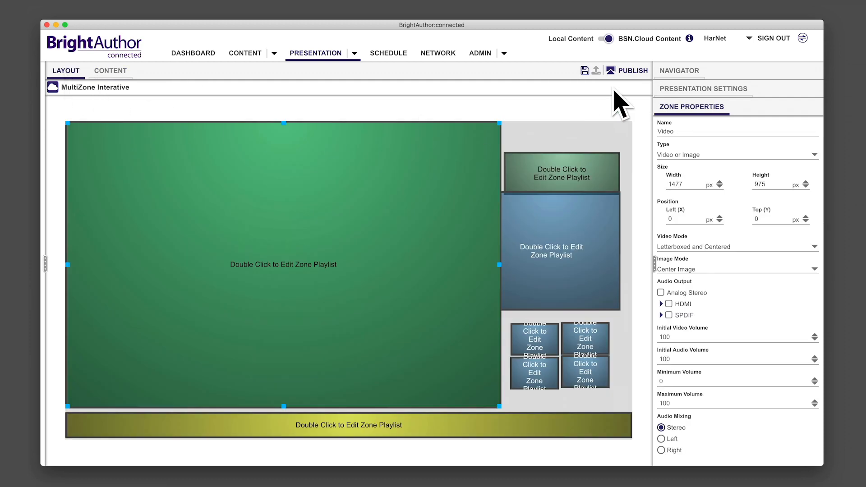
{"action": "left_click", "coordinate": [679, 71]}
{"action": "left_click", "coordinate": [688, 337]}
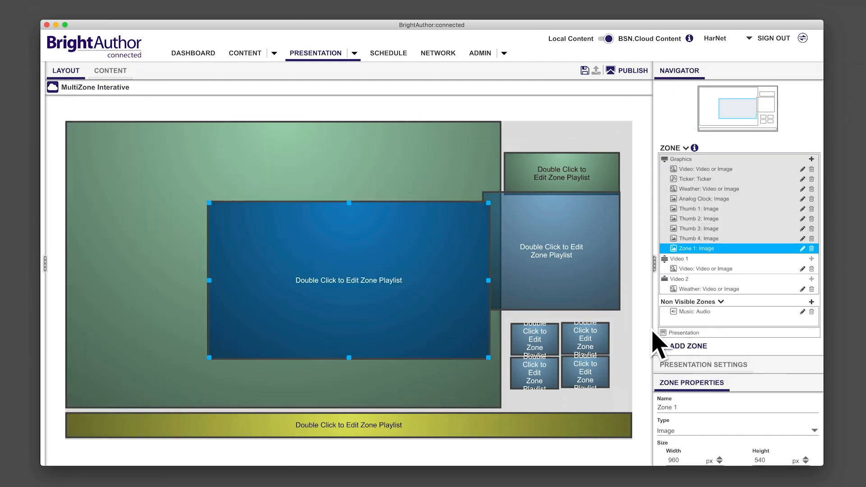
Step: Set Zone 1 to 1920 by 1080 px at position 0, 0 and add the image zone message overaly.png to its playlist
{"action": "left_click_drag", "start_coordinate": [348, 279], "coordinate": [676, 474]}
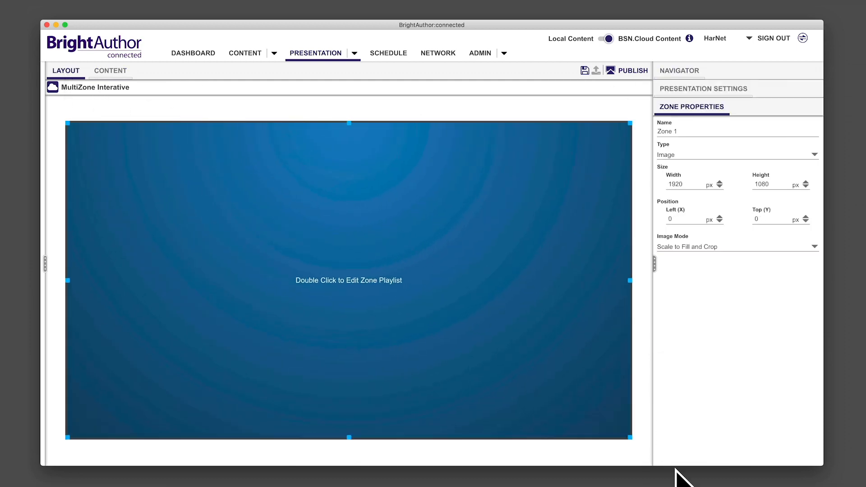
{"action": "left_click", "coordinate": [117, 73]}
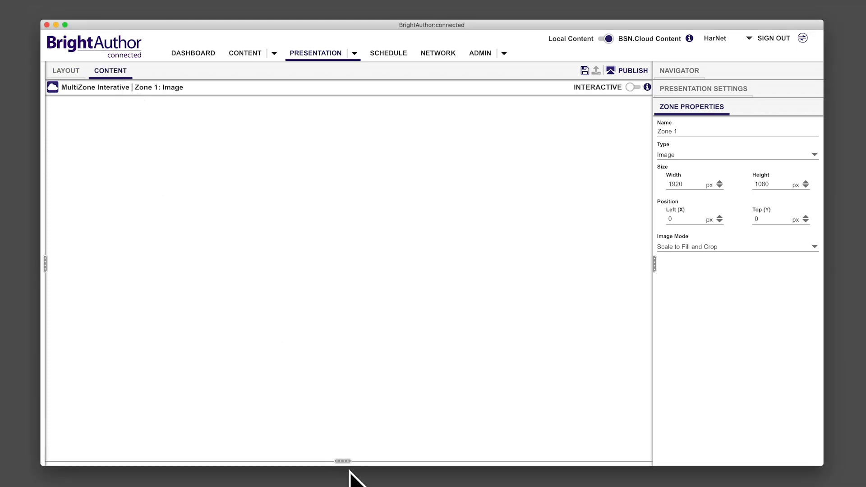
{"action": "left_click", "coordinate": [342, 461]}
{"action": "left_click", "coordinate": [45, 264]}
{"action": "left_click", "coordinate": [74, 112]}
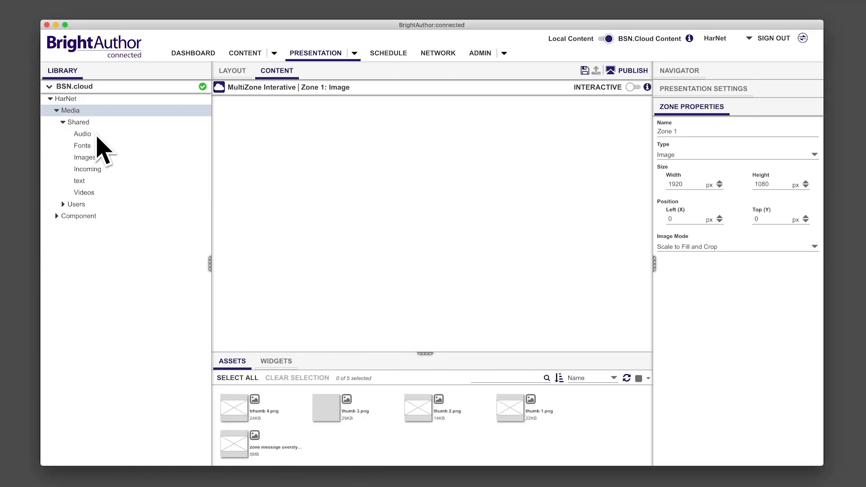
{"action": "left_click_drag", "start_coordinate": [236, 454], "coordinate": [280, 258]}
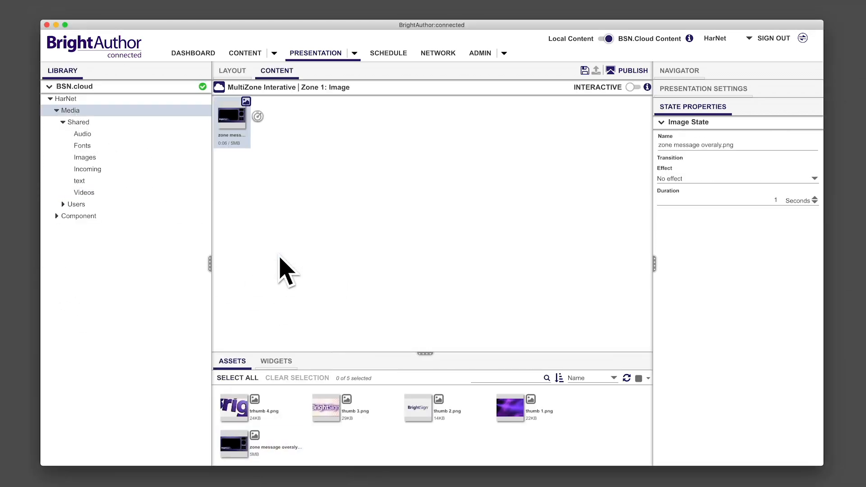
Step: Save the MultiZone Interative presentation and go on to publishing it
{"action": "left_click", "coordinate": [585, 73]}
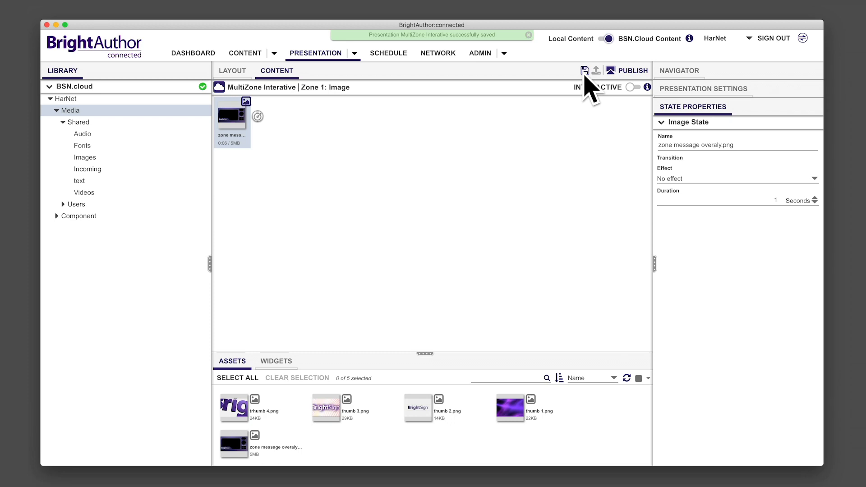
{"action": "left_click", "coordinate": [616, 78]}
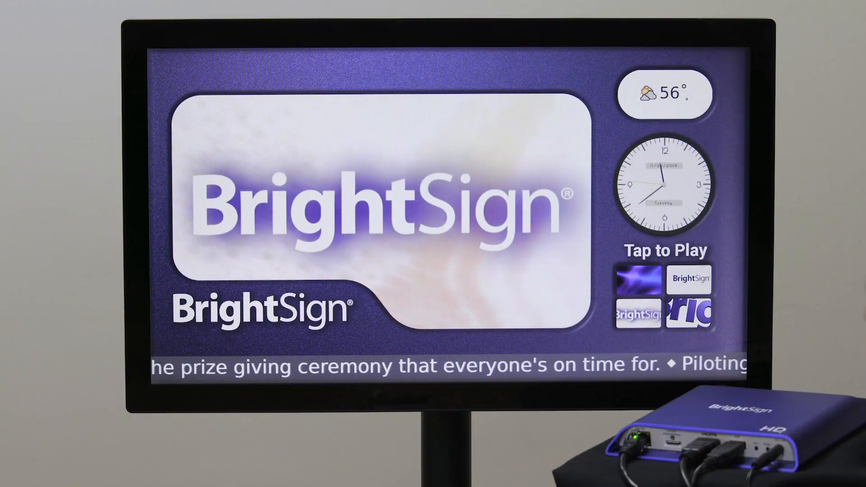
{"action": "left_click", "coordinate": [638, 280]}
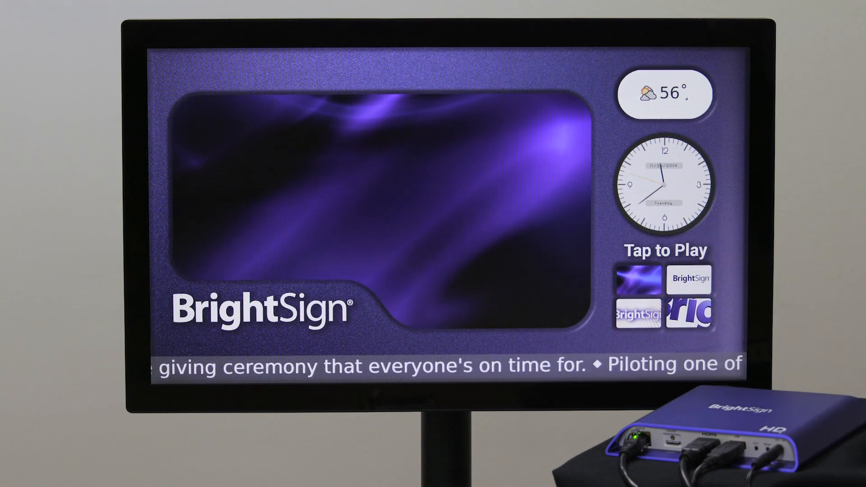
{"action": "left_click", "coordinate": [688, 278]}
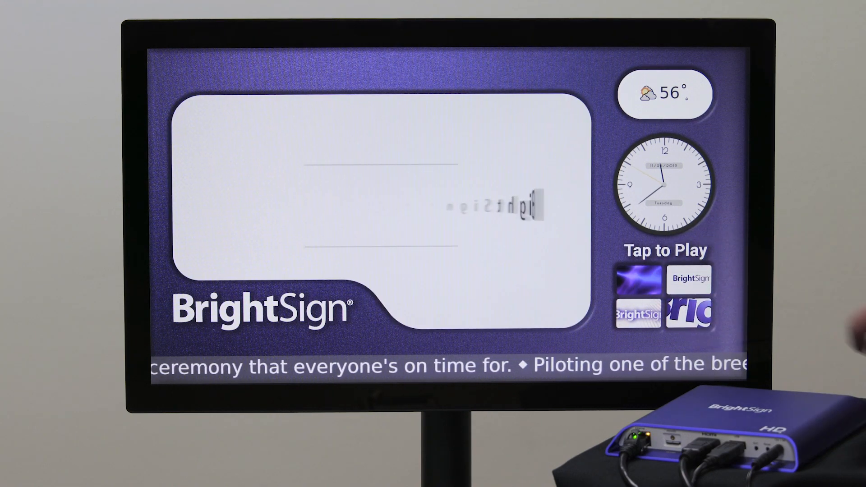
{"action": "left_click", "coordinate": [639, 312]}
{"action": "left_click", "coordinate": [689, 313]}
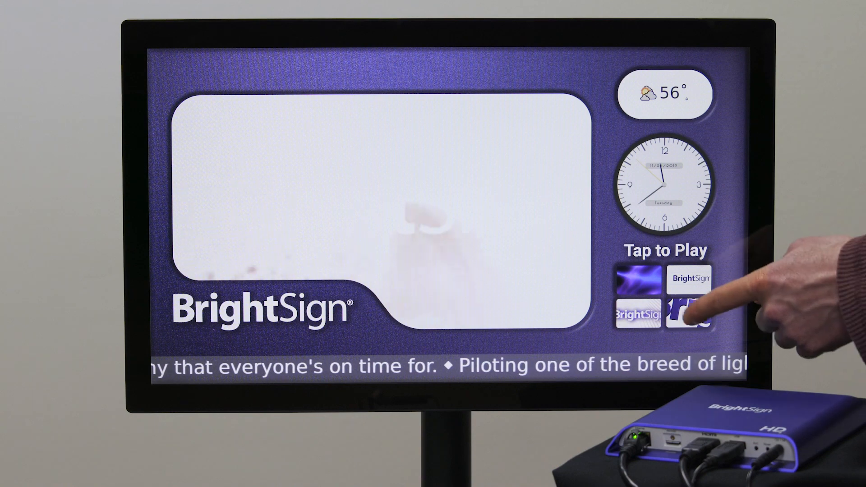